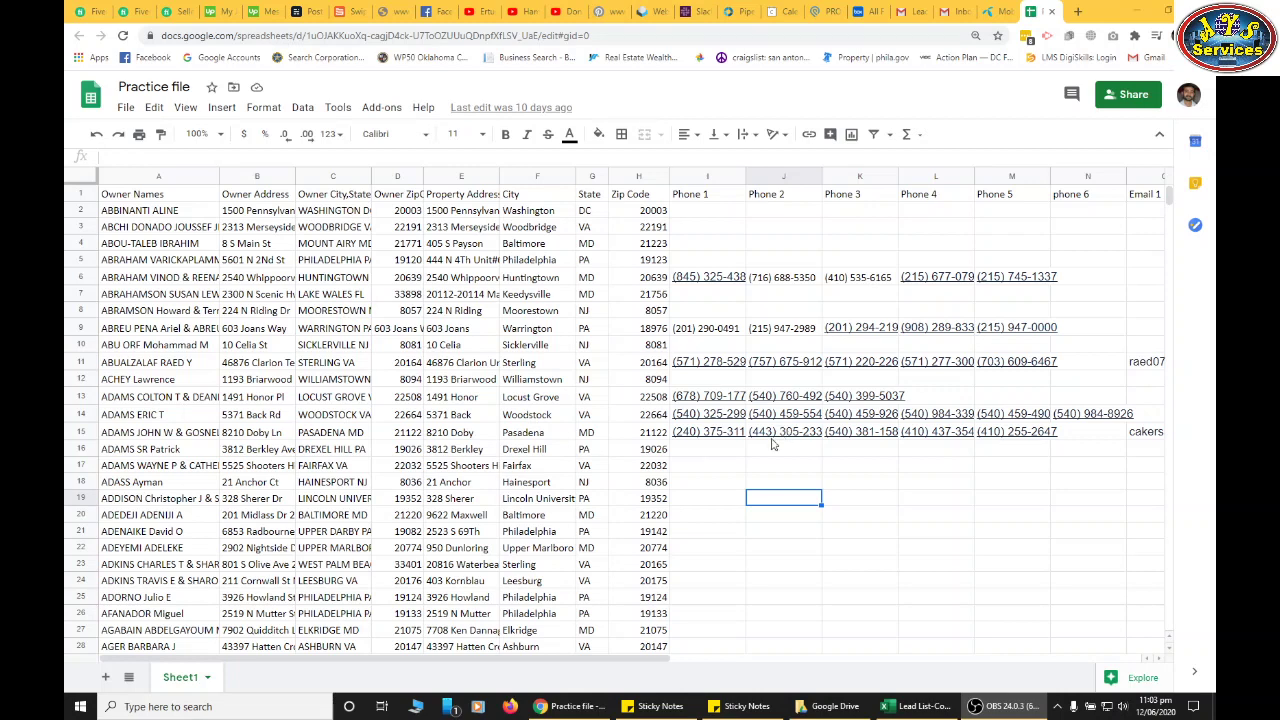
# - Check the Sterling entry in F11 and the owner names in A2–A3, then select Phone 1 cell I3
pyautogui.click(521, 365)
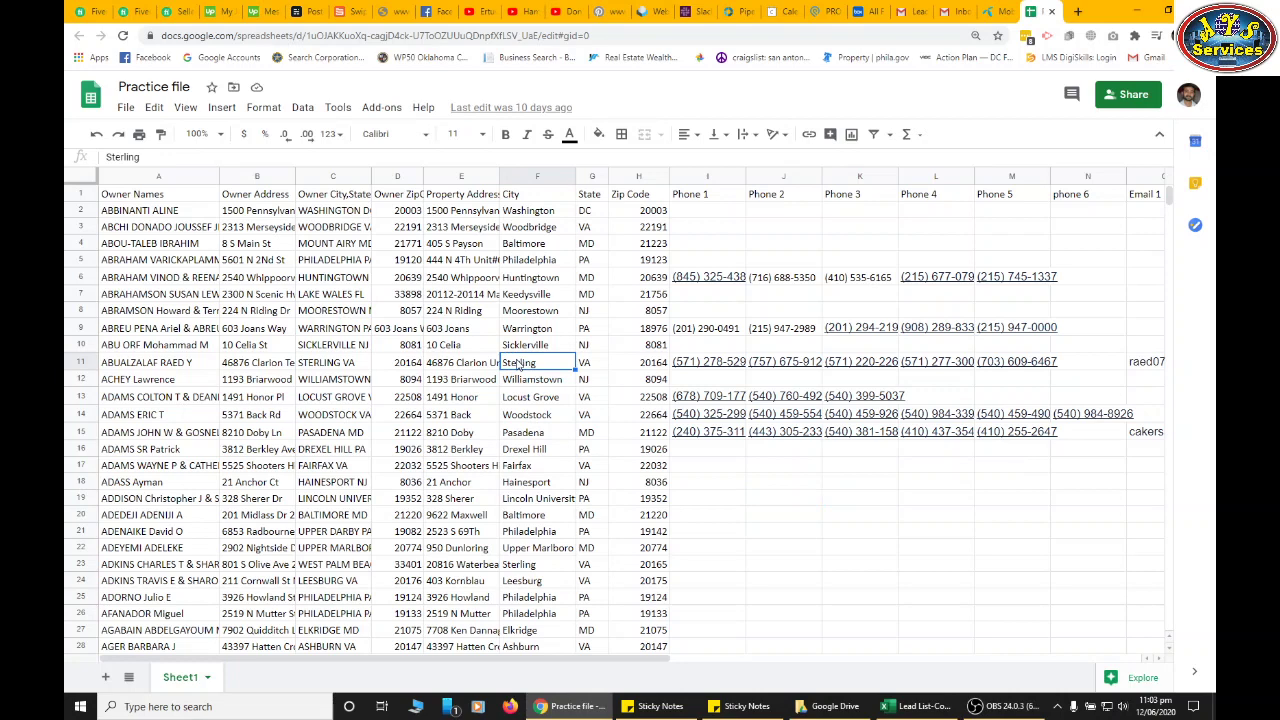
pyautogui.click(215, 229)
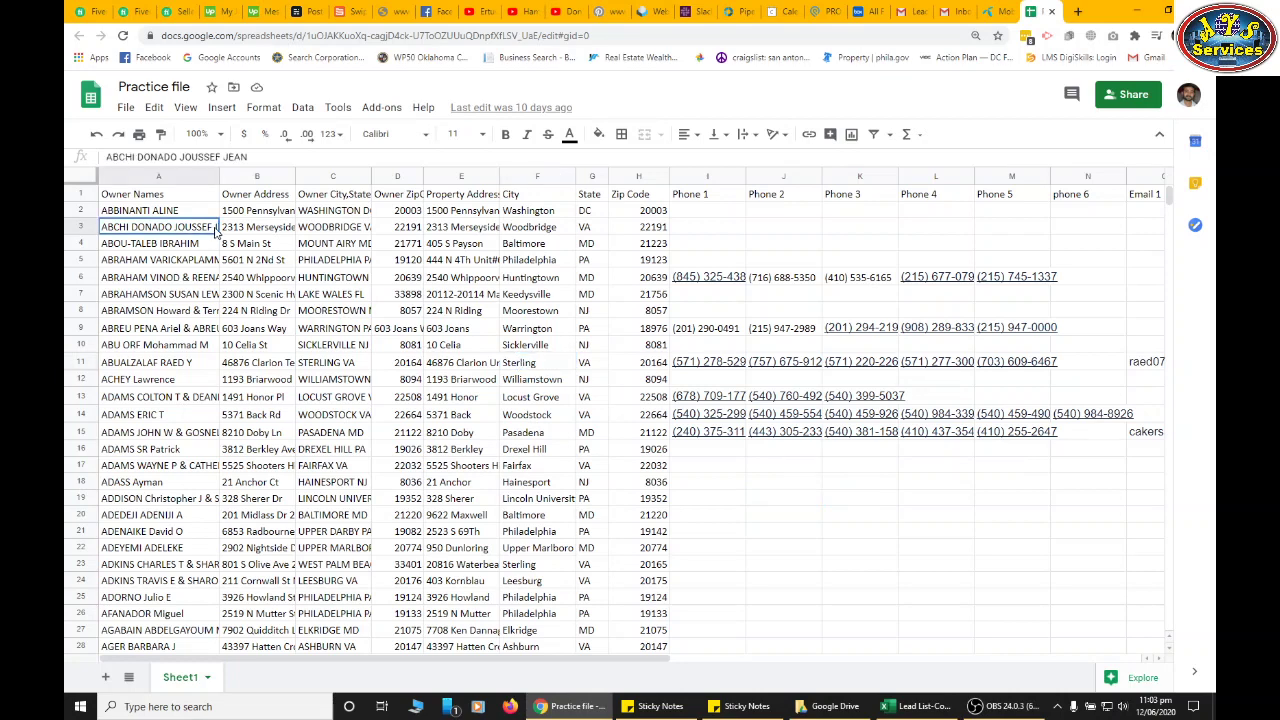
pyautogui.click(190, 213)
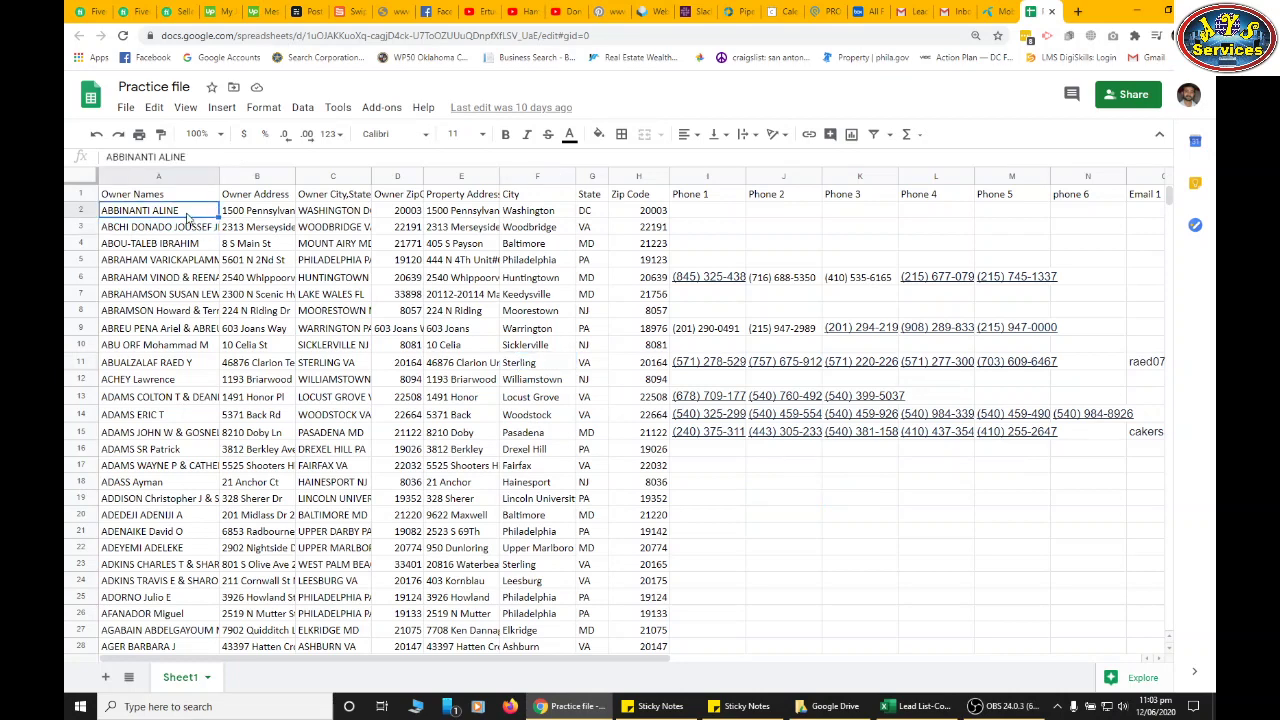
pyautogui.click(195, 234)
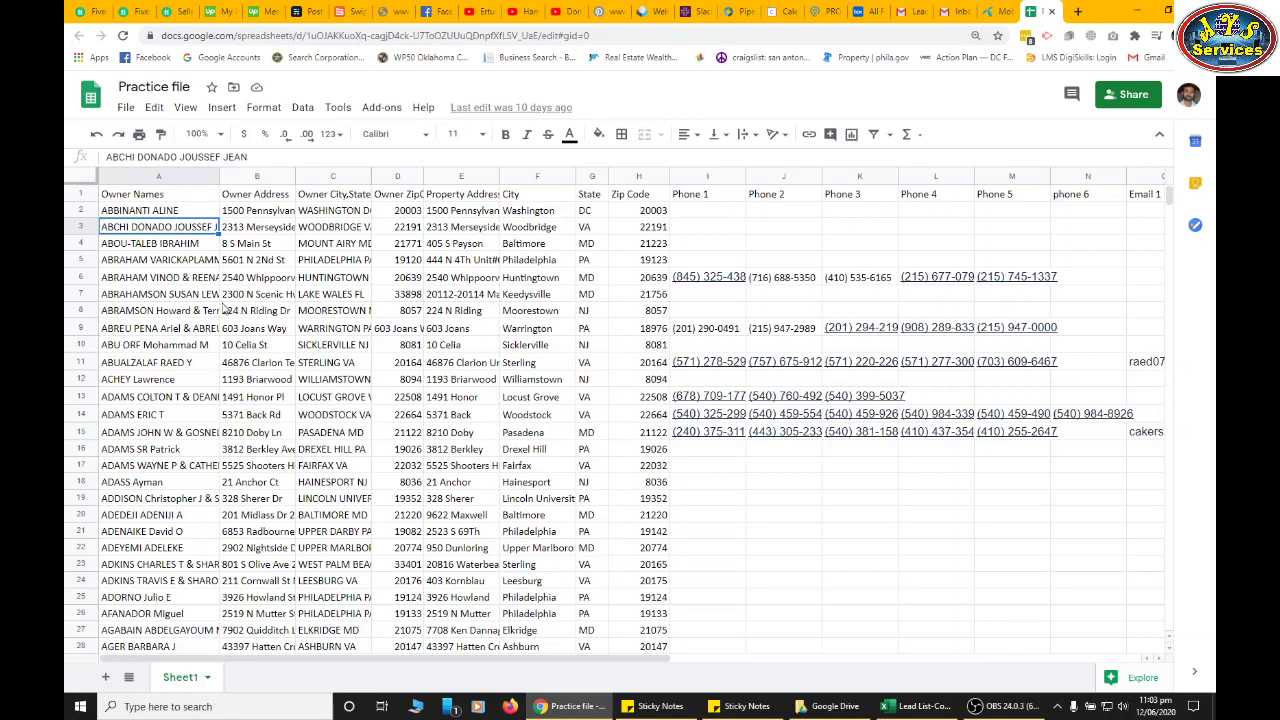
pyautogui.click(690, 228)
# - Enter 12 as a test value in I3, then delete it so I3 is empty again
pyautogui.write('12')
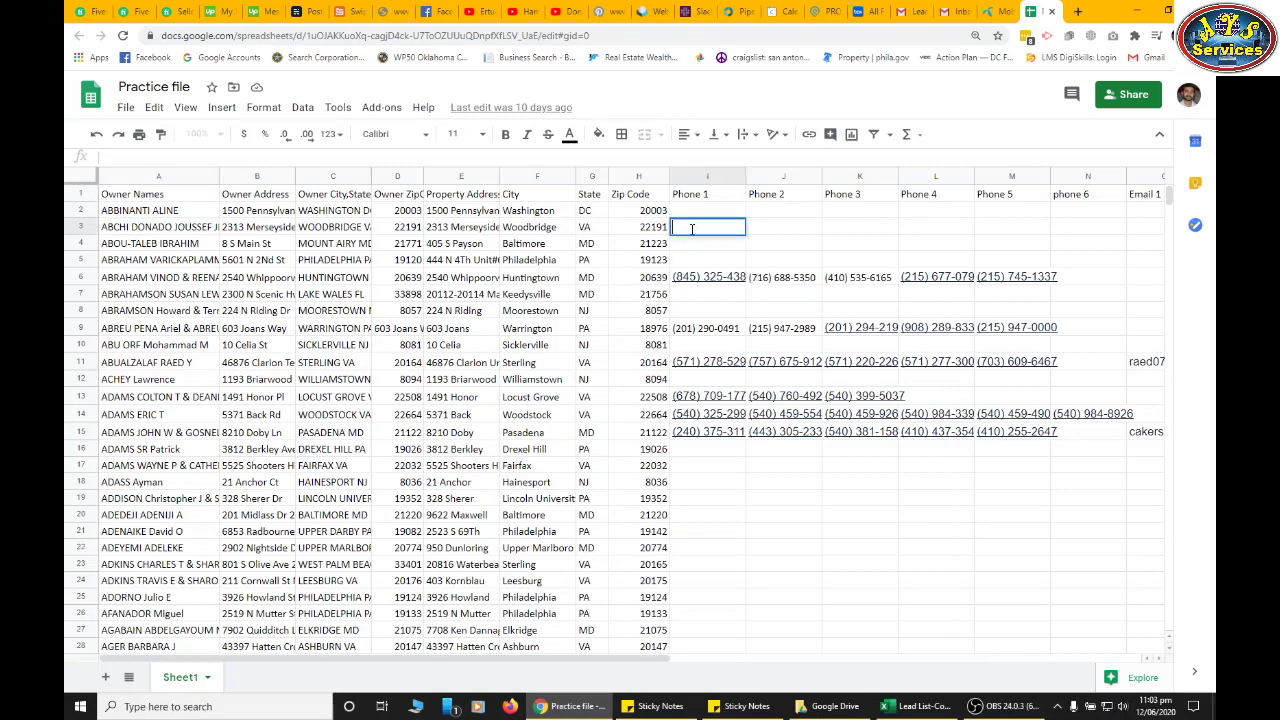
pyautogui.click(772, 241)
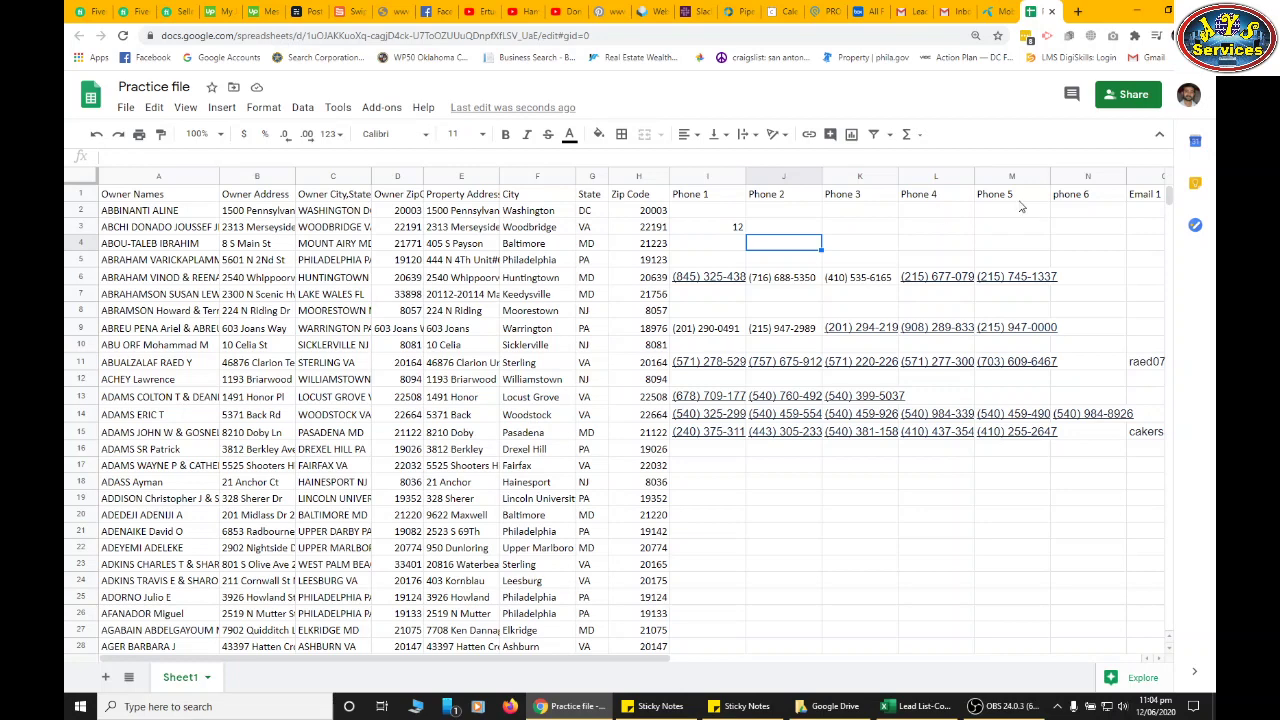
pyautogui.click(840, 229)
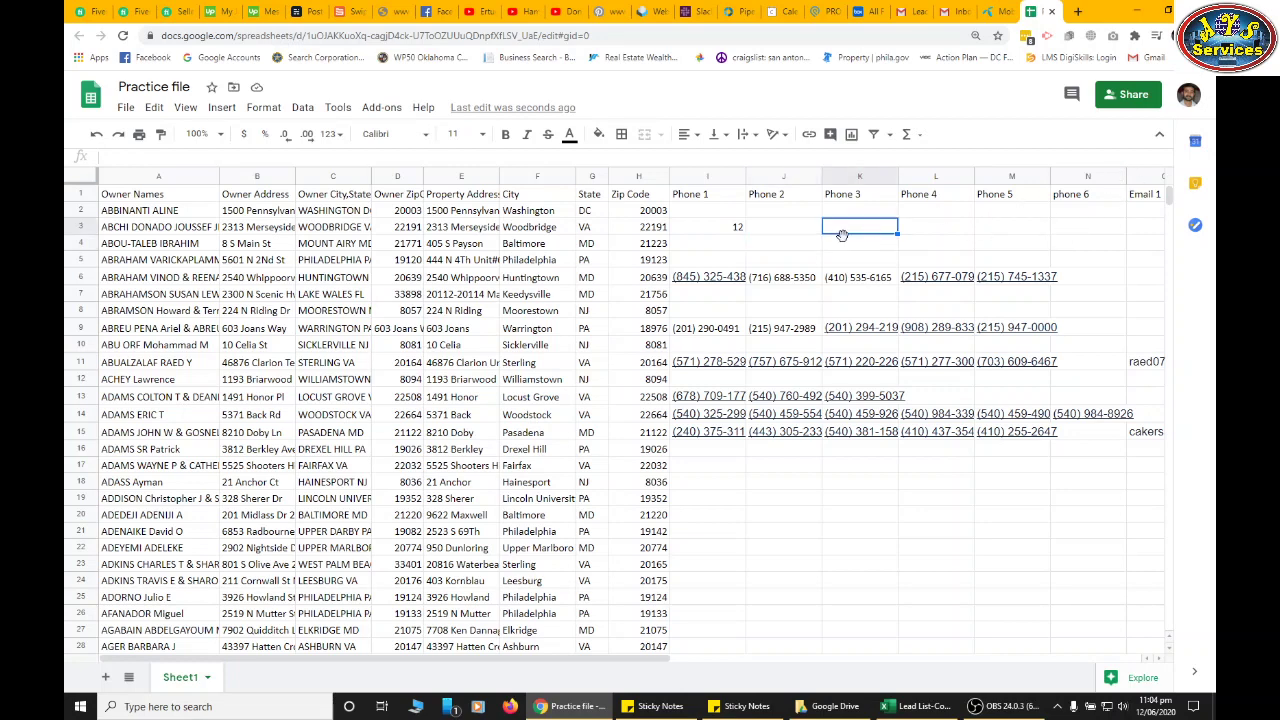
pyautogui.click(731, 228)
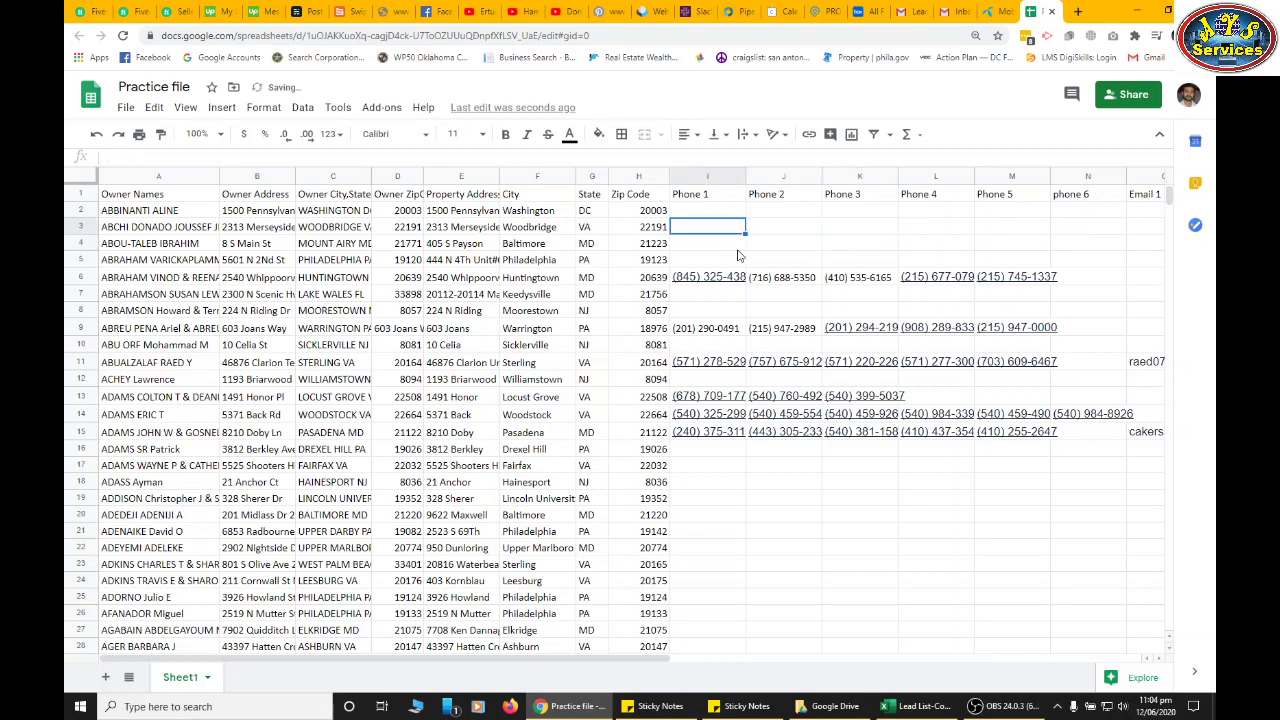
pyautogui.press('Delete')
pyautogui.press('Down')
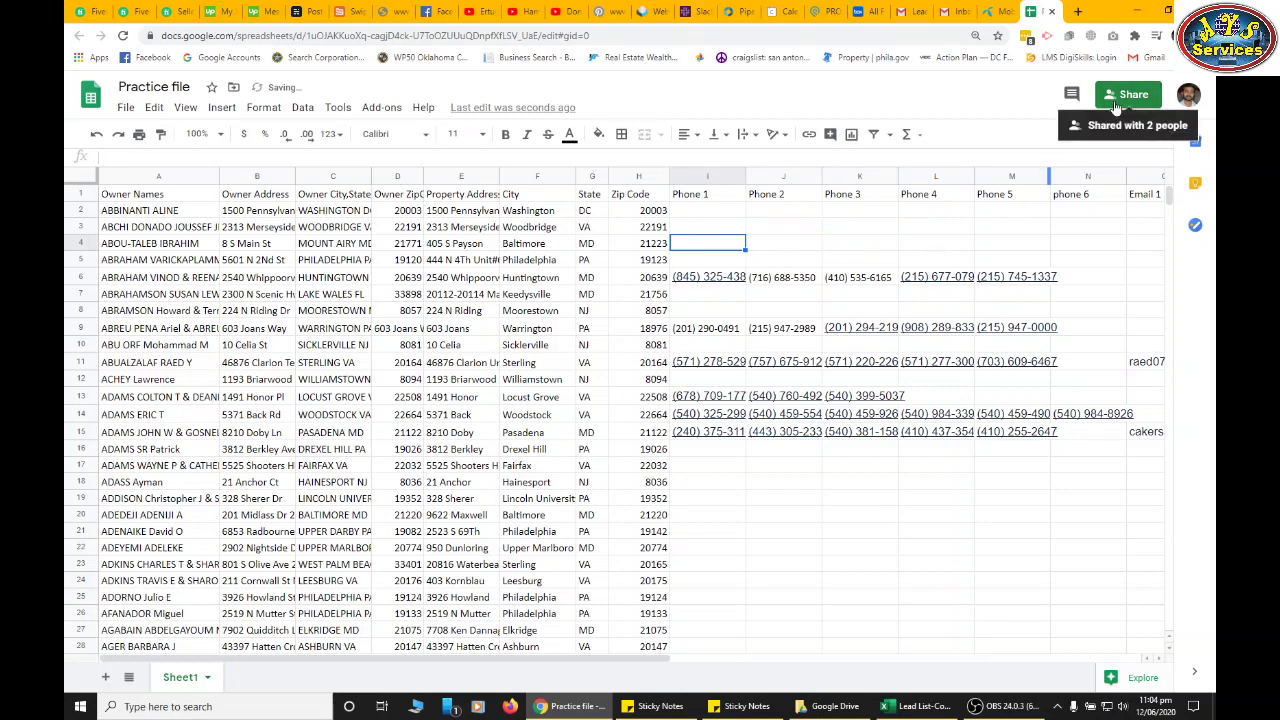
# - In the Practice file's Share dialog, paste the new collaborator's e-mail and add it as an invitee
pyautogui.click(1189, 100)
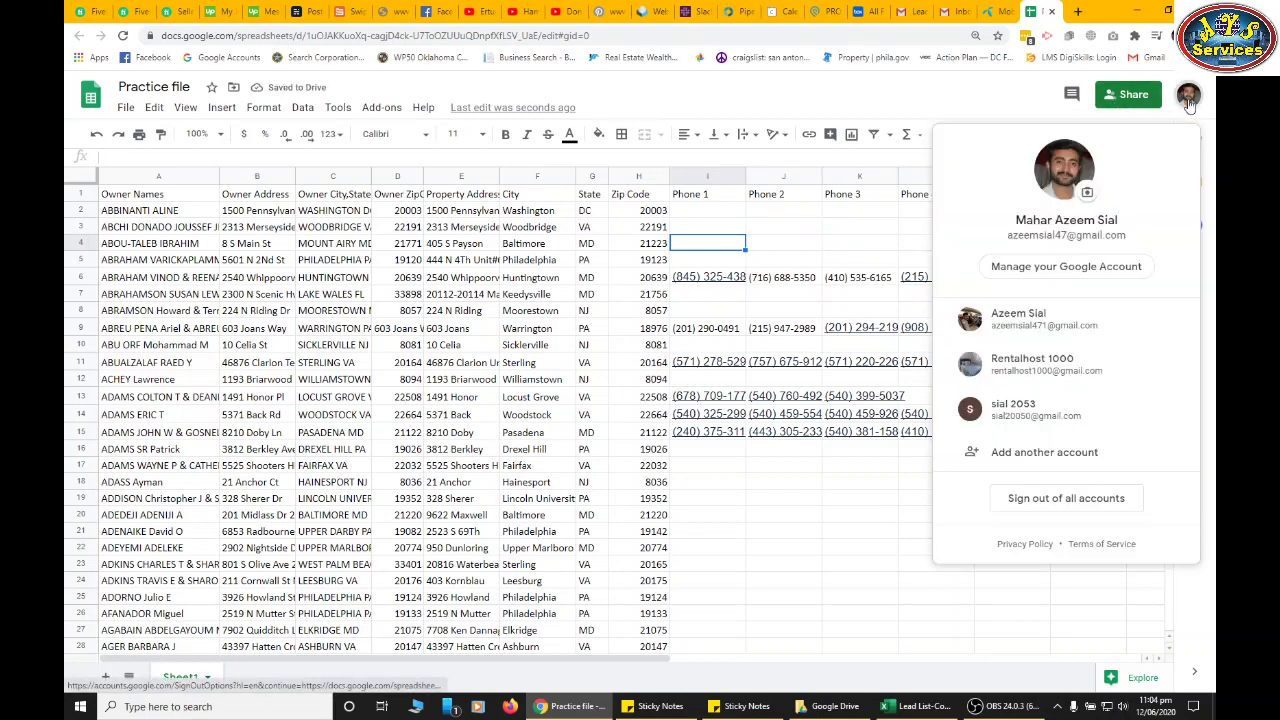
pyautogui.click(1189, 100)
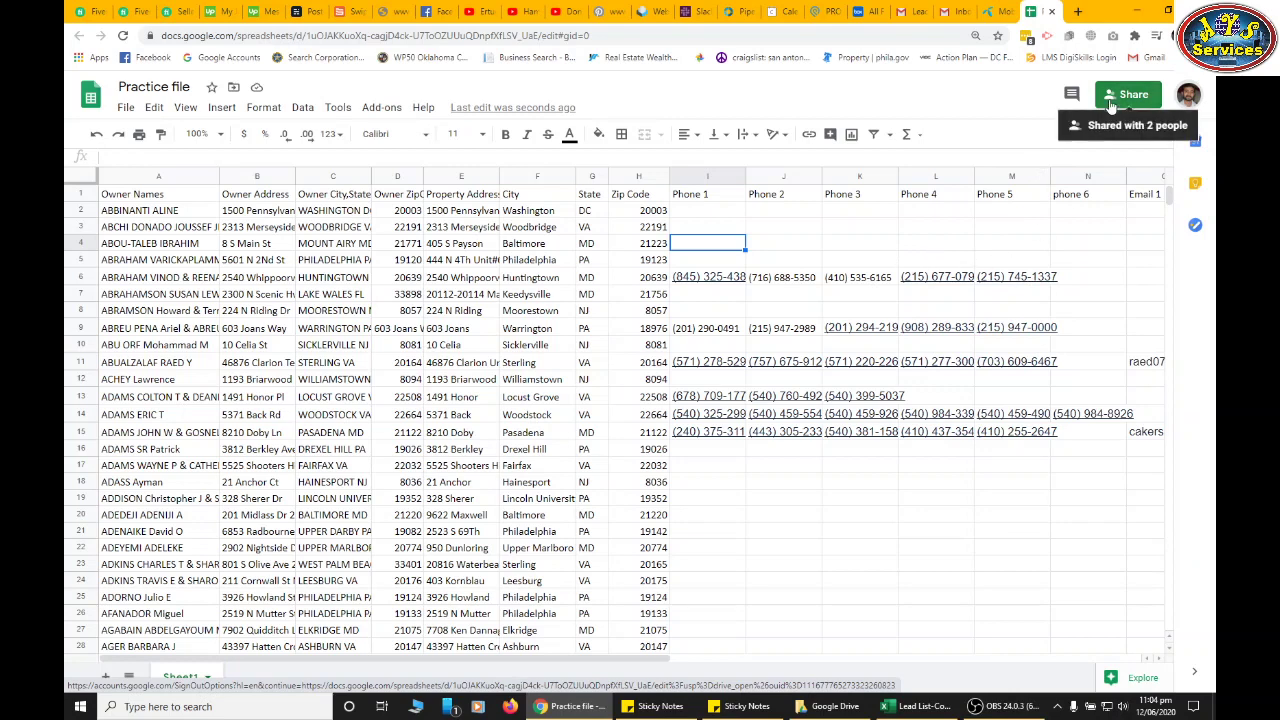
pyautogui.click(1109, 99)
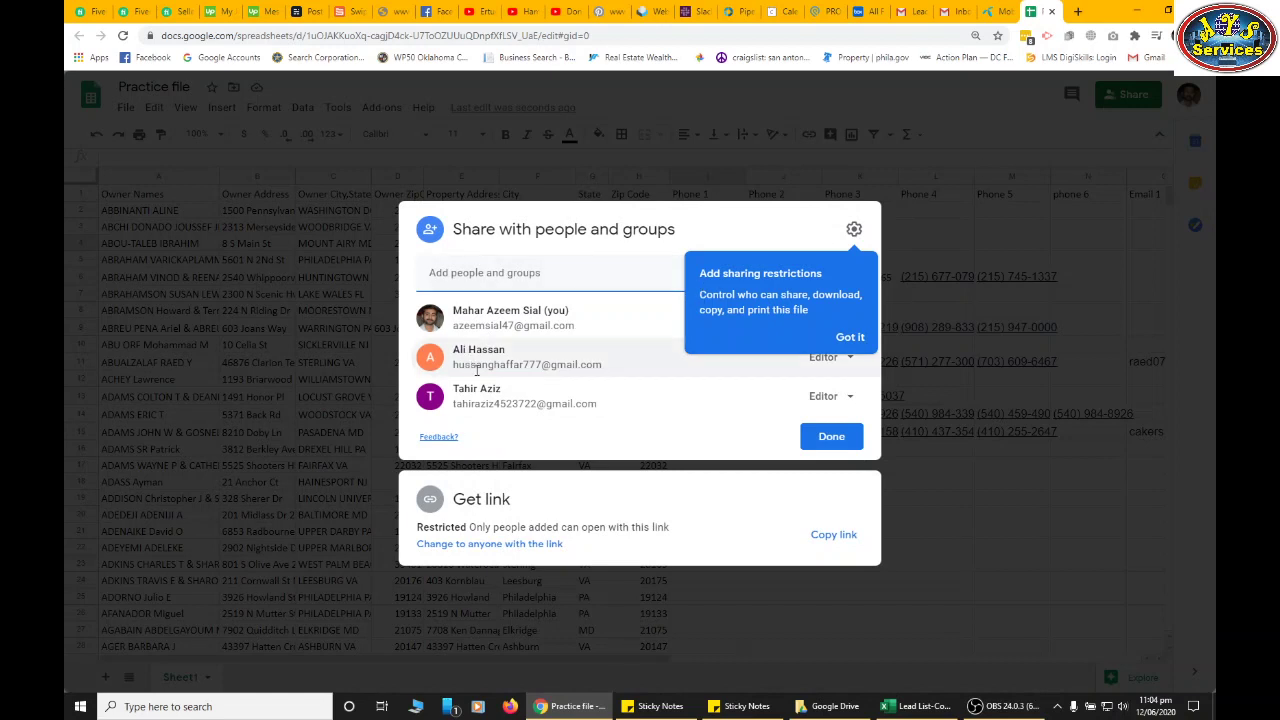
pyautogui.click(851, 338)
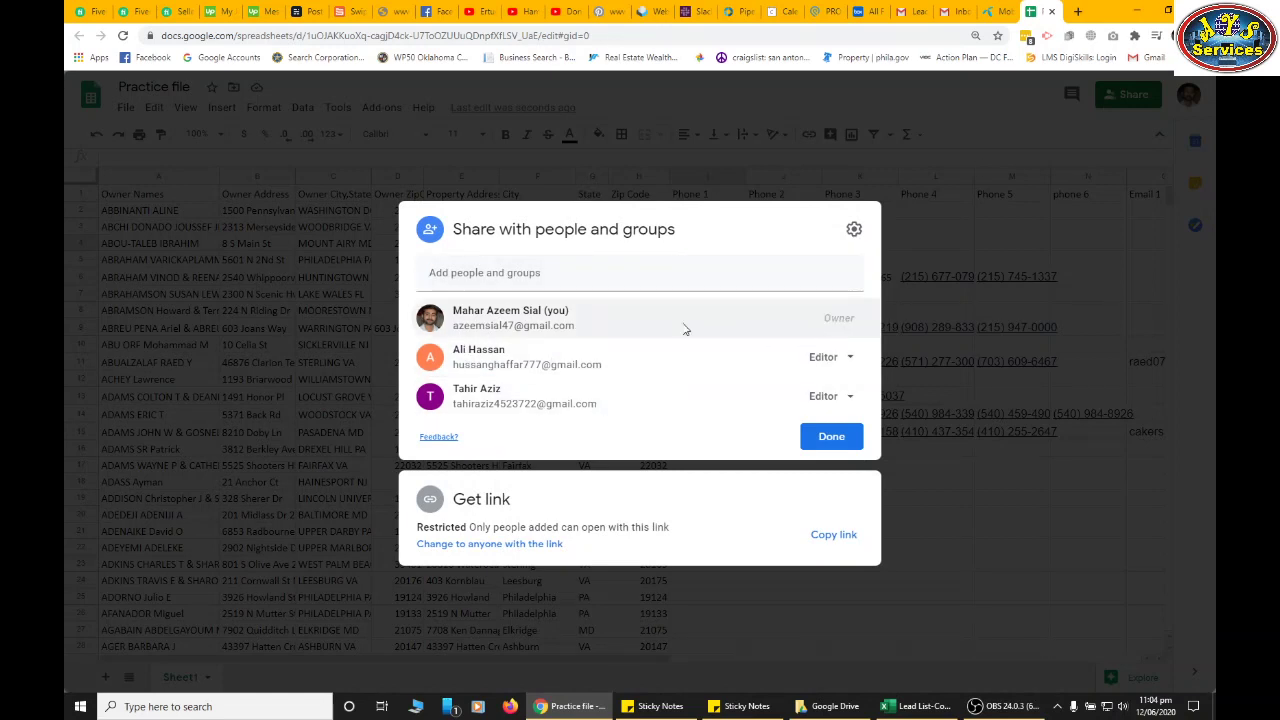
pyautogui.click(560, 278)
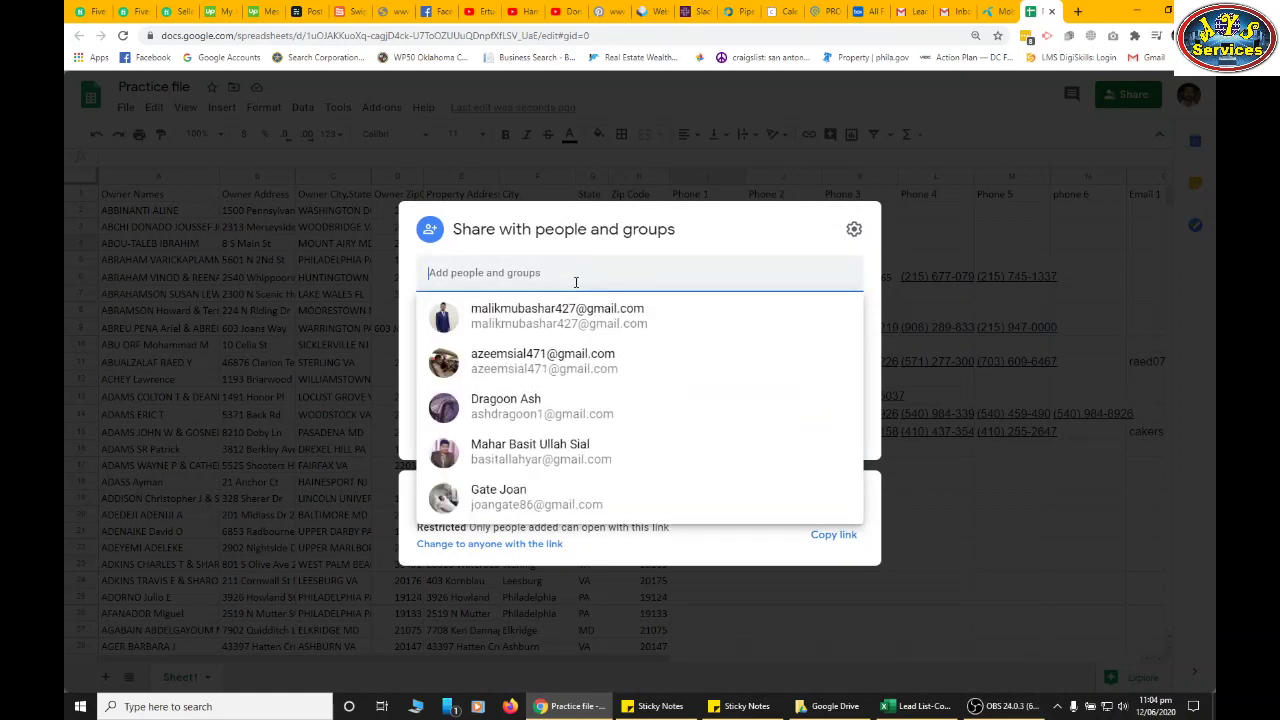
pyautogui.hotkey('ctrl', 'v')
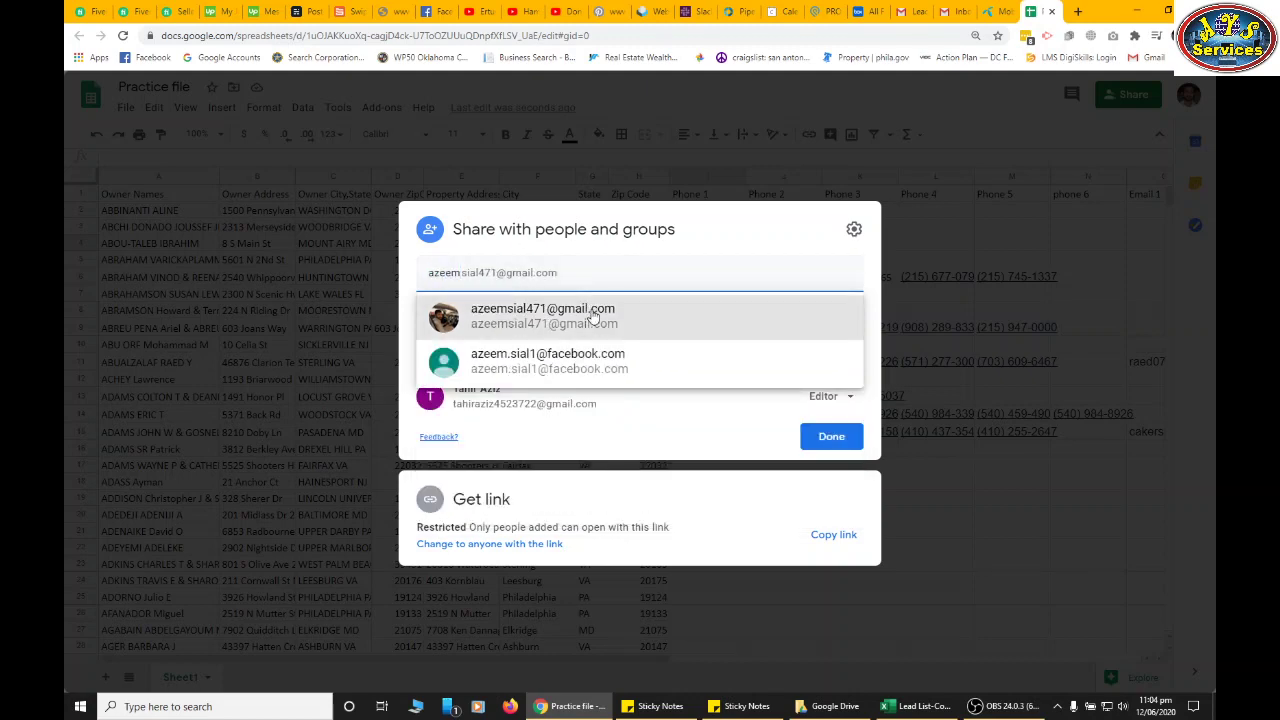
pyautogui.click(590, 316)
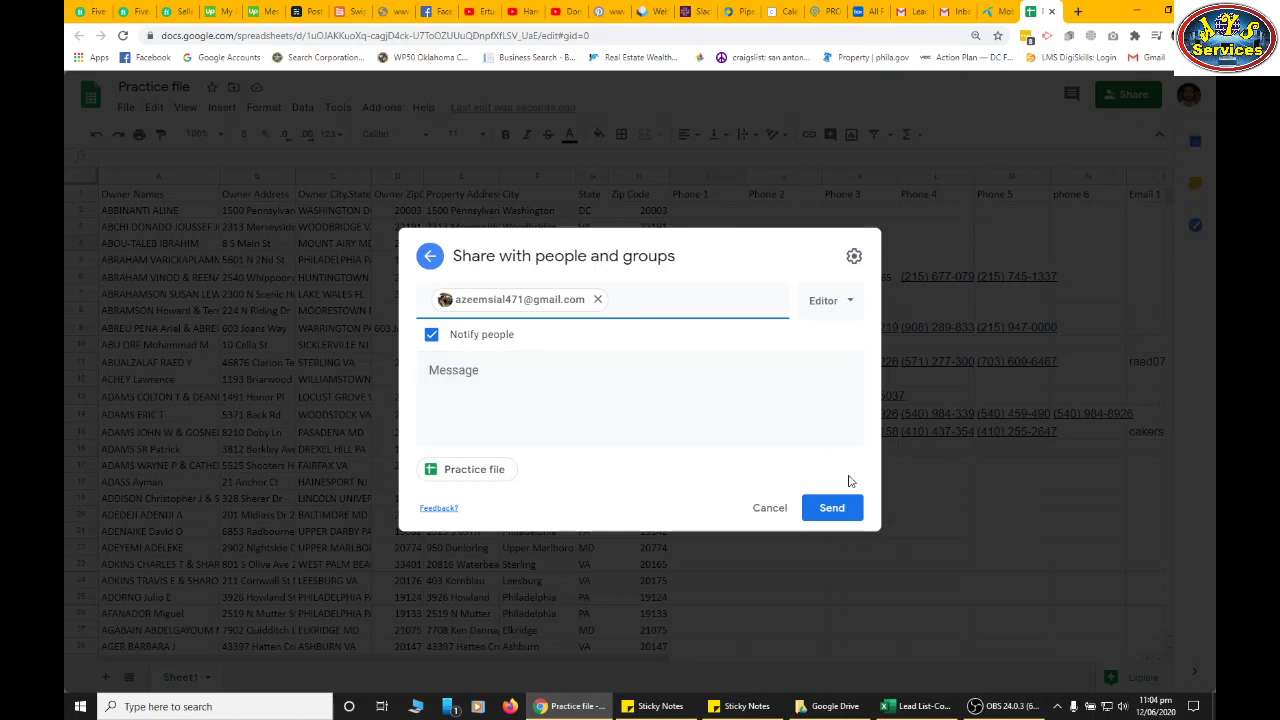
# - Keep Editor as the invitee's role and send the sharing invitation
pyautogui.click(532, 419)
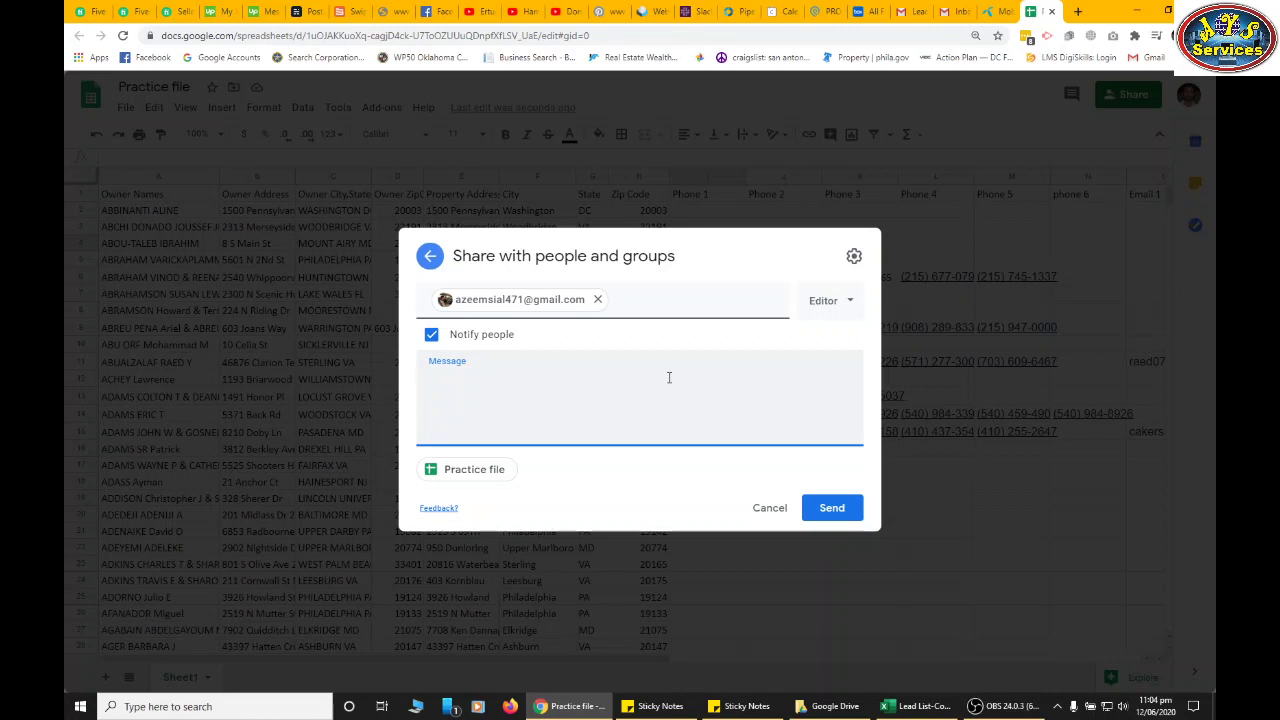
pyautogui.click(846, 309)
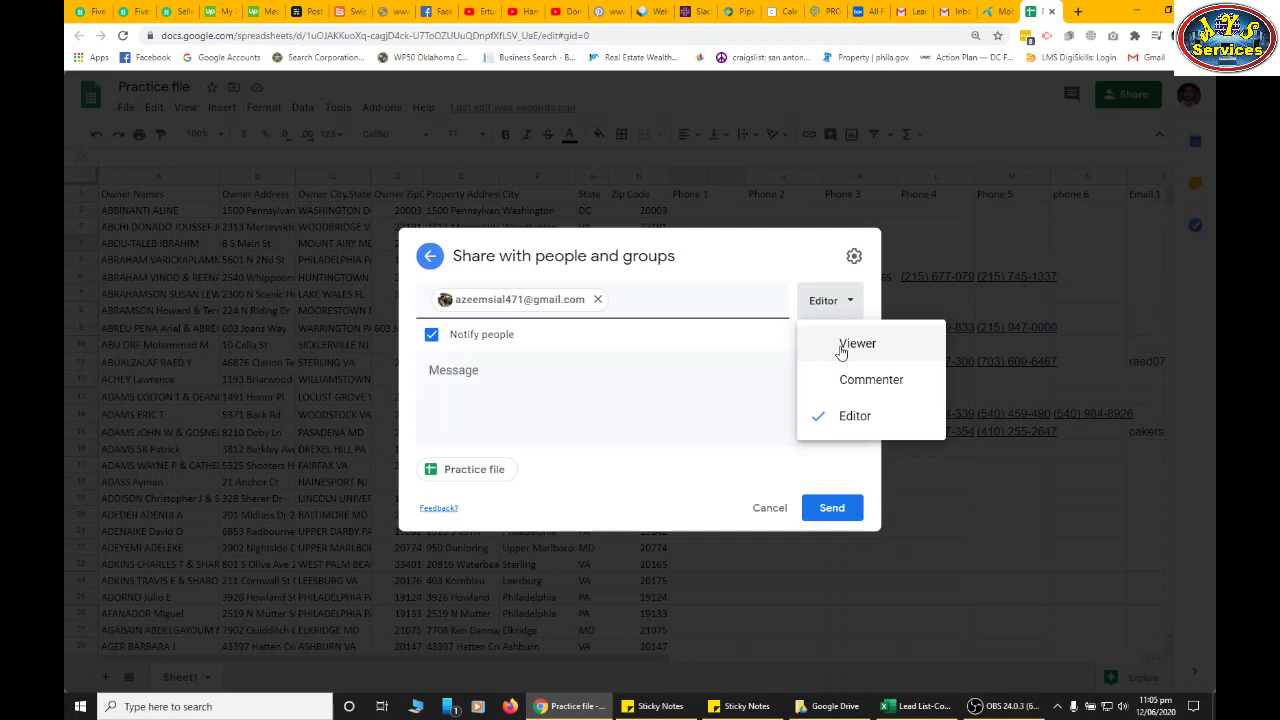
pyautogui.click(850, 415)
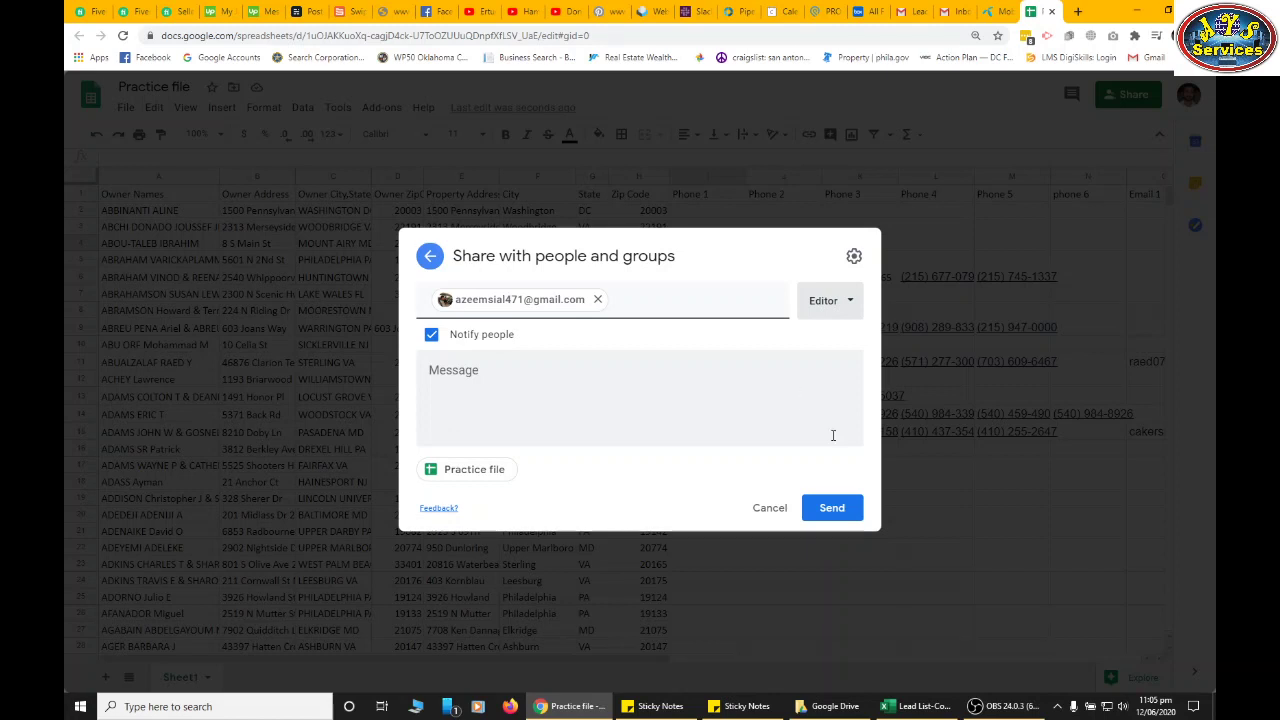
pyautogui.click(829, 507)
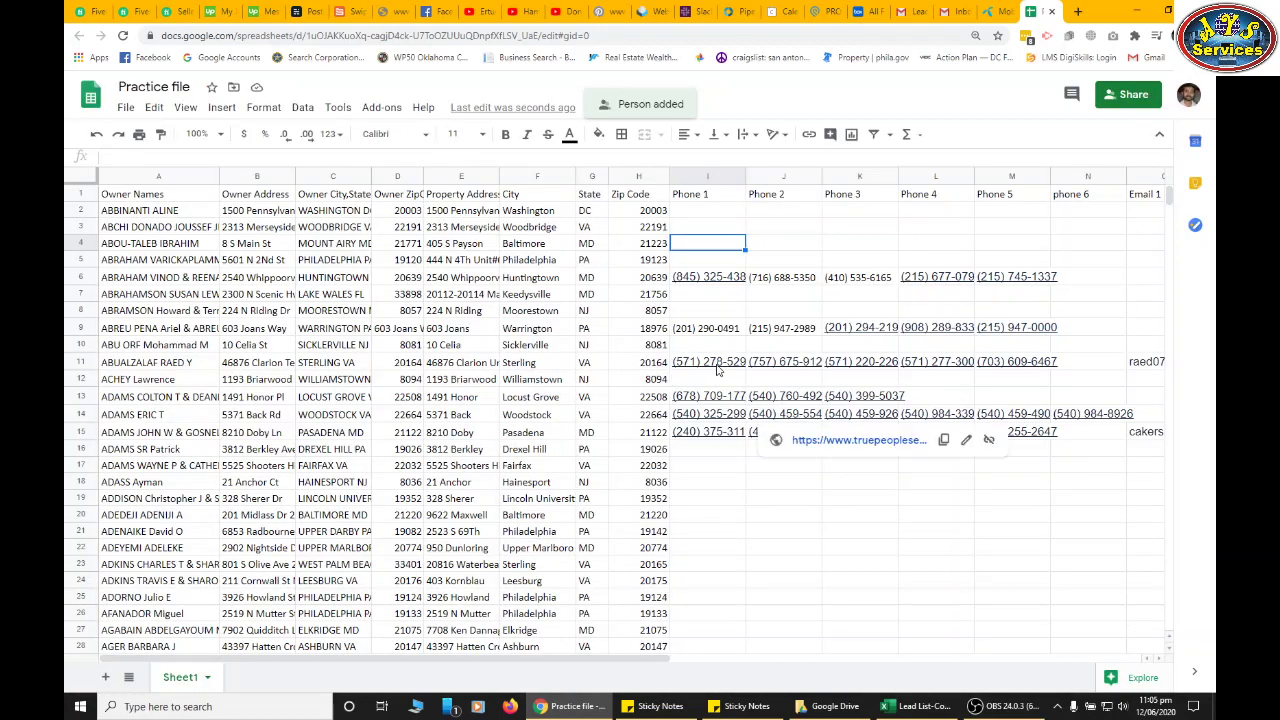
# - Confirm the new editor appears in the sharing list, then switch to the Gmail inbox
pyautogui.click(1111, 100)
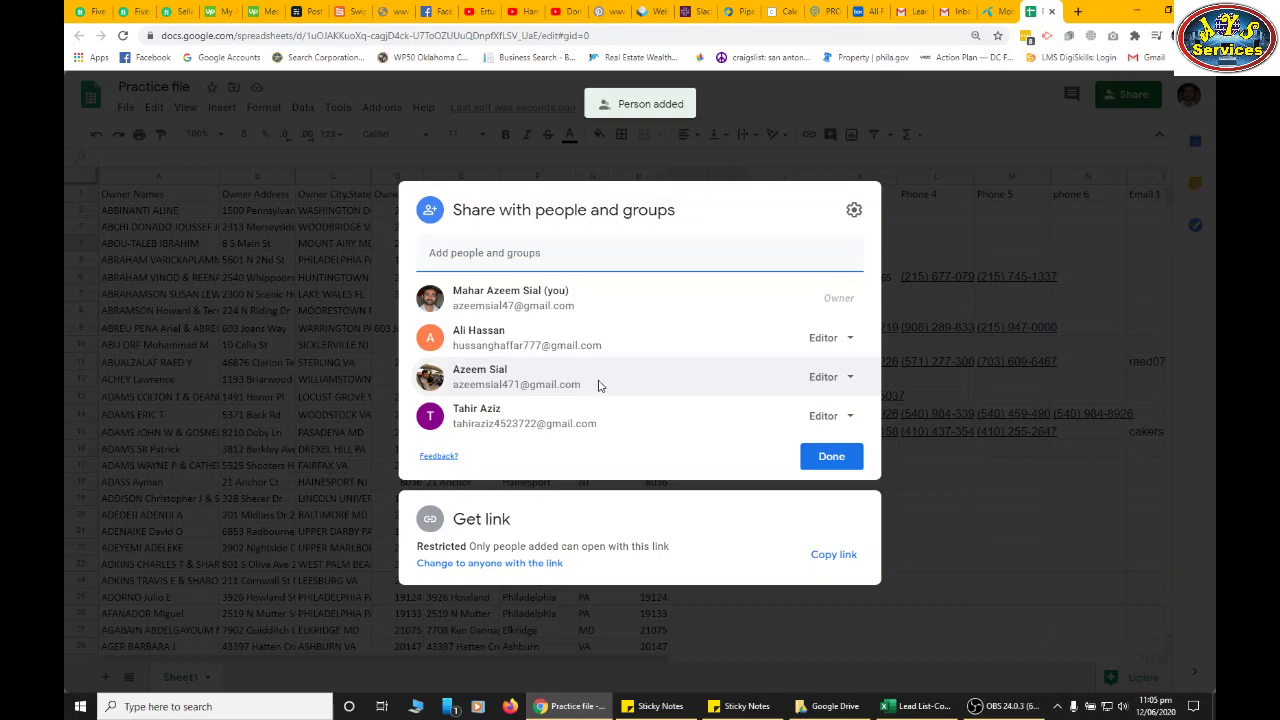
pyautogui.click(838, 458)
pyautogui.click(945, 14)
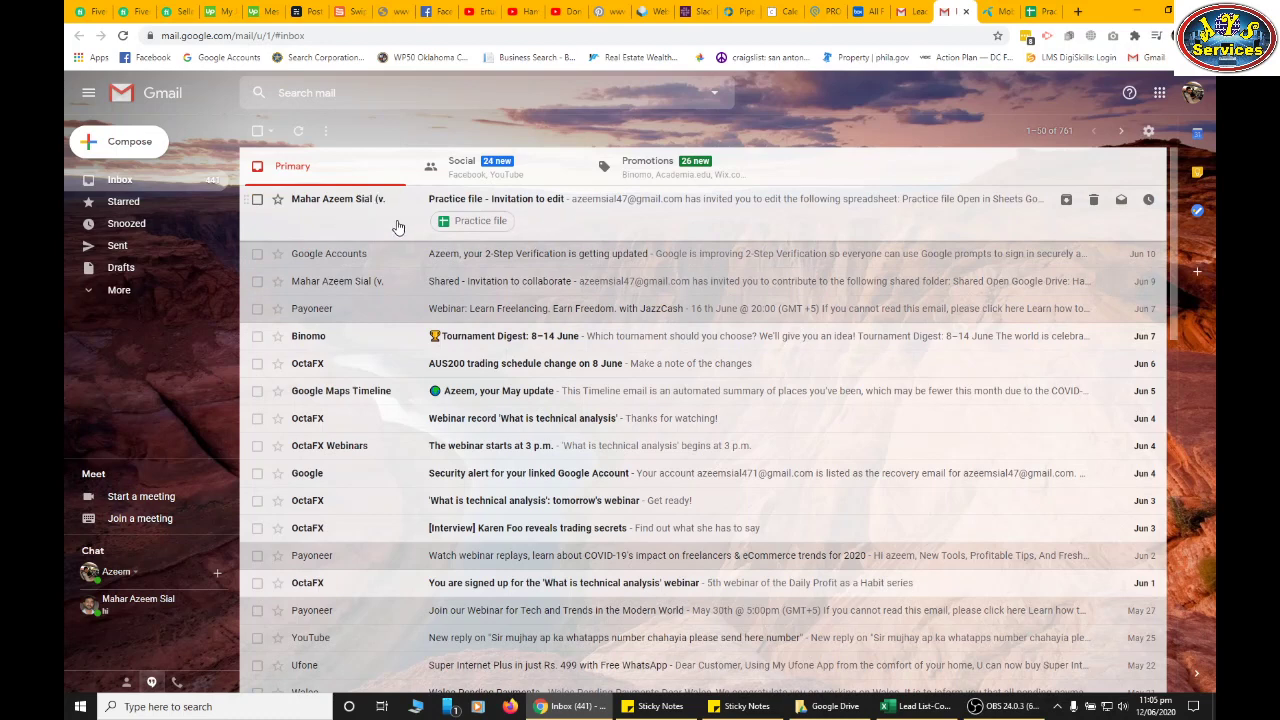
# - Open the 'Practice file - Invitation to edit' email and launch the spreadsheet in Sheets
pyautogui.click(629, 217)
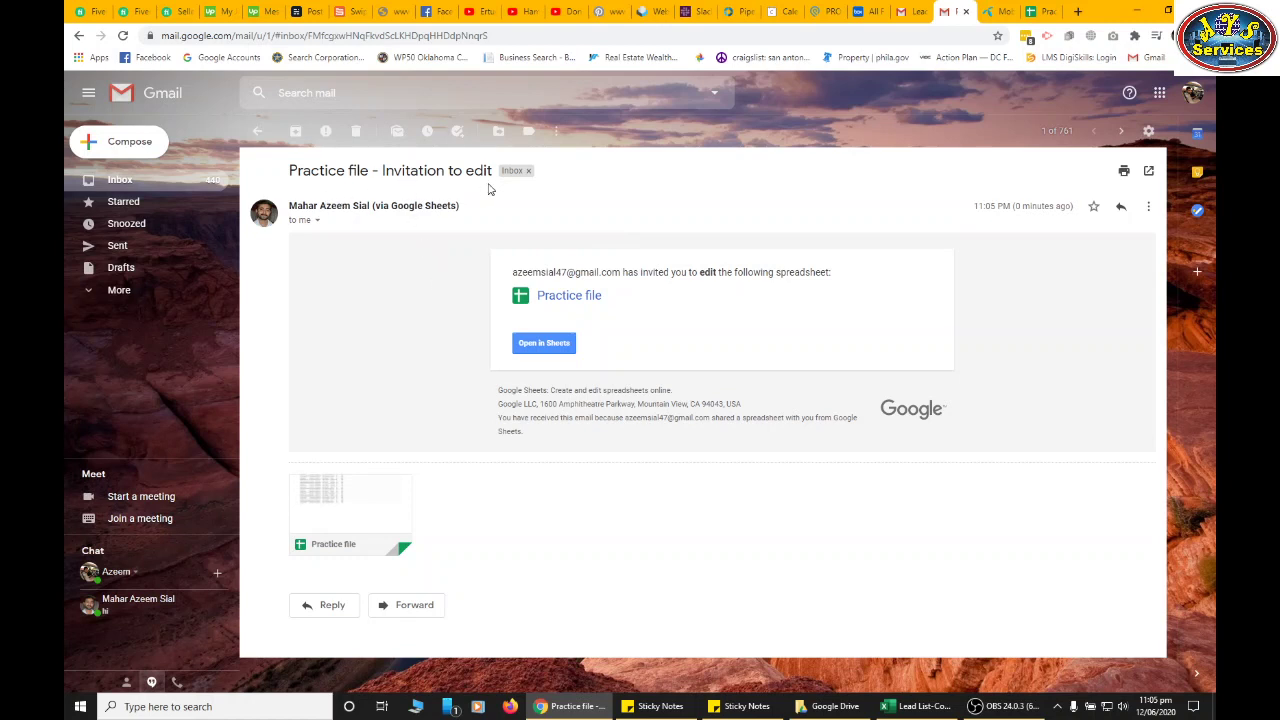
pyautogui.moveTo(288, 172); pyautogui.dragTo(370, 176)
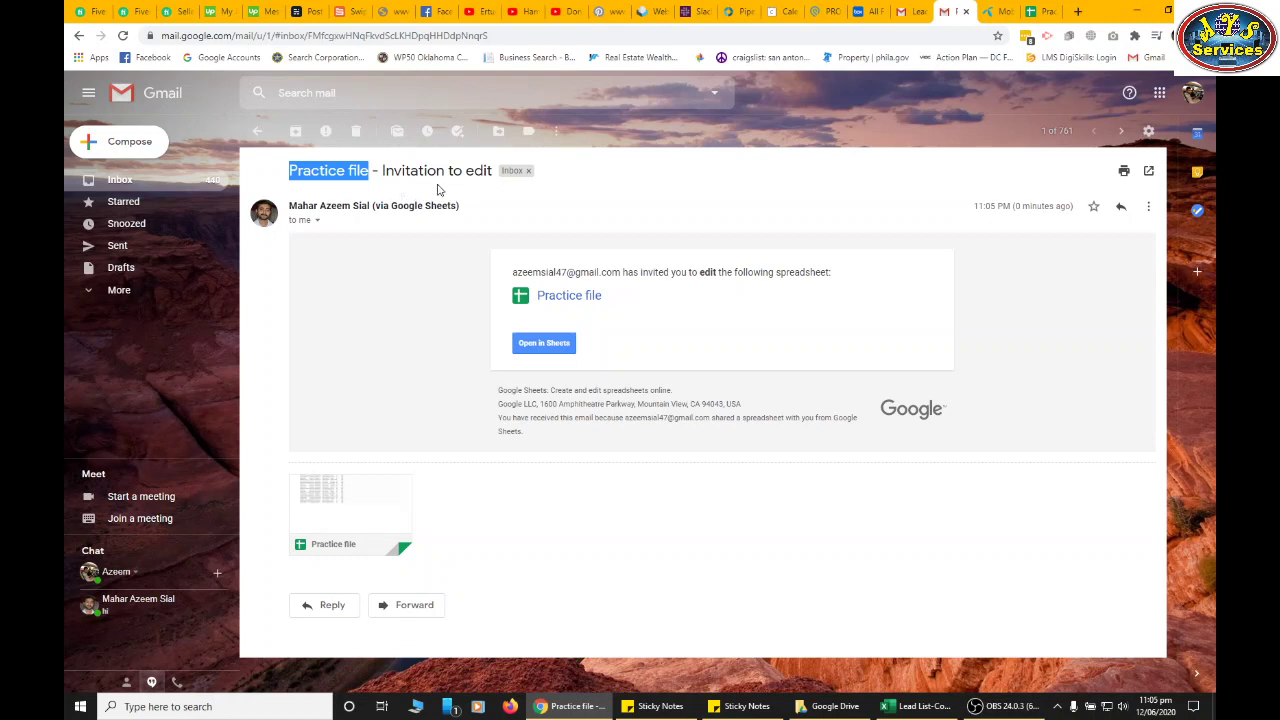
pyautogui.click(712, 355)
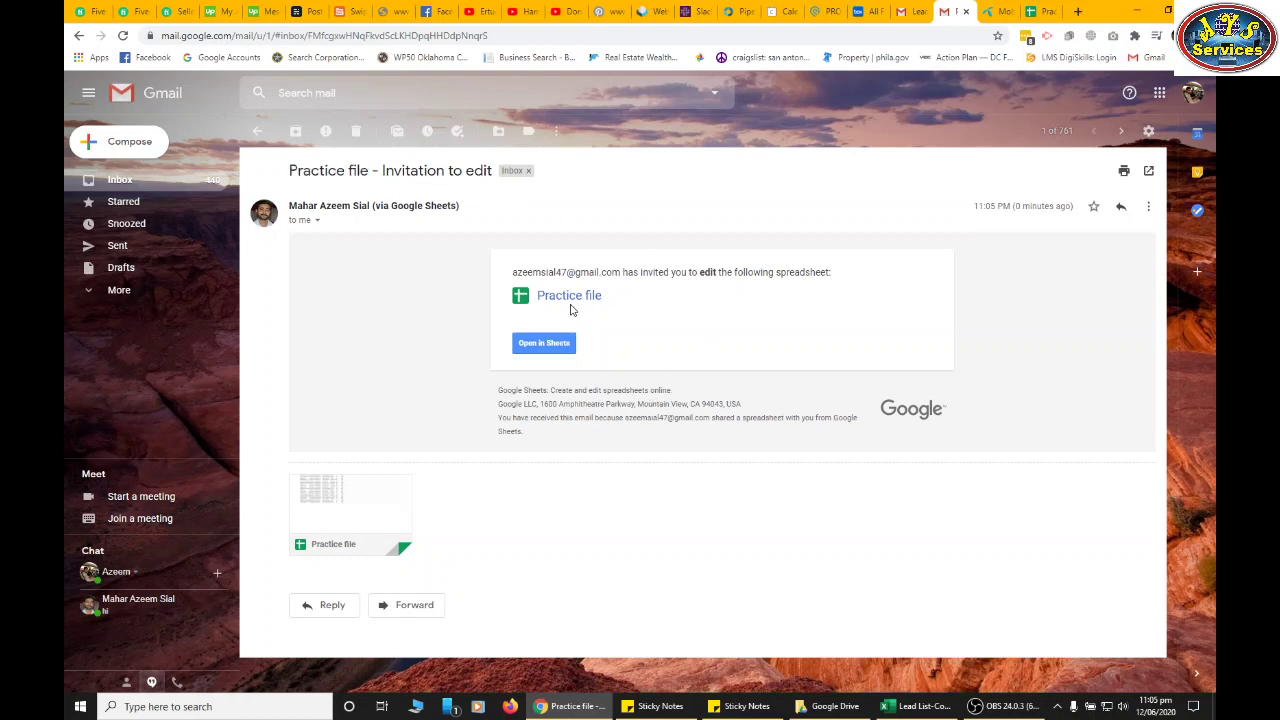
pyautogui.click(530, 347)
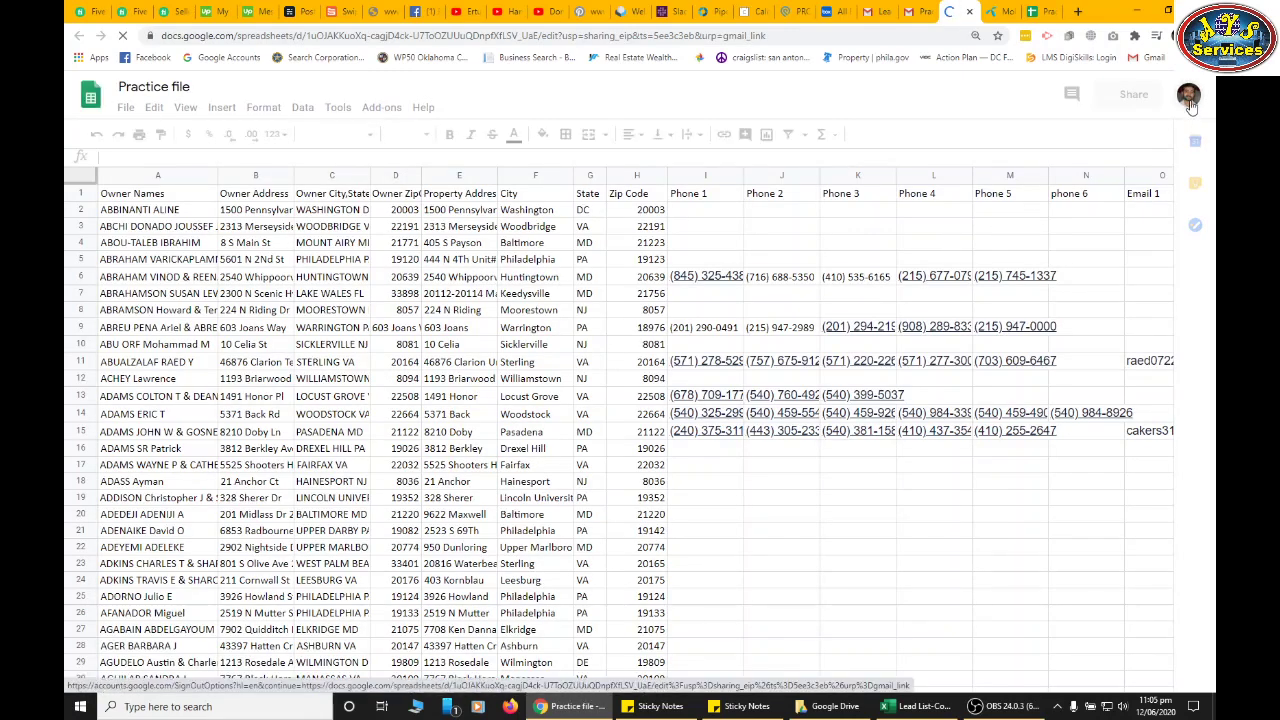
# - Reload the Practice file under the second signed-in Google account and scroll through the lead list
pyautogui.click(1186, 98)
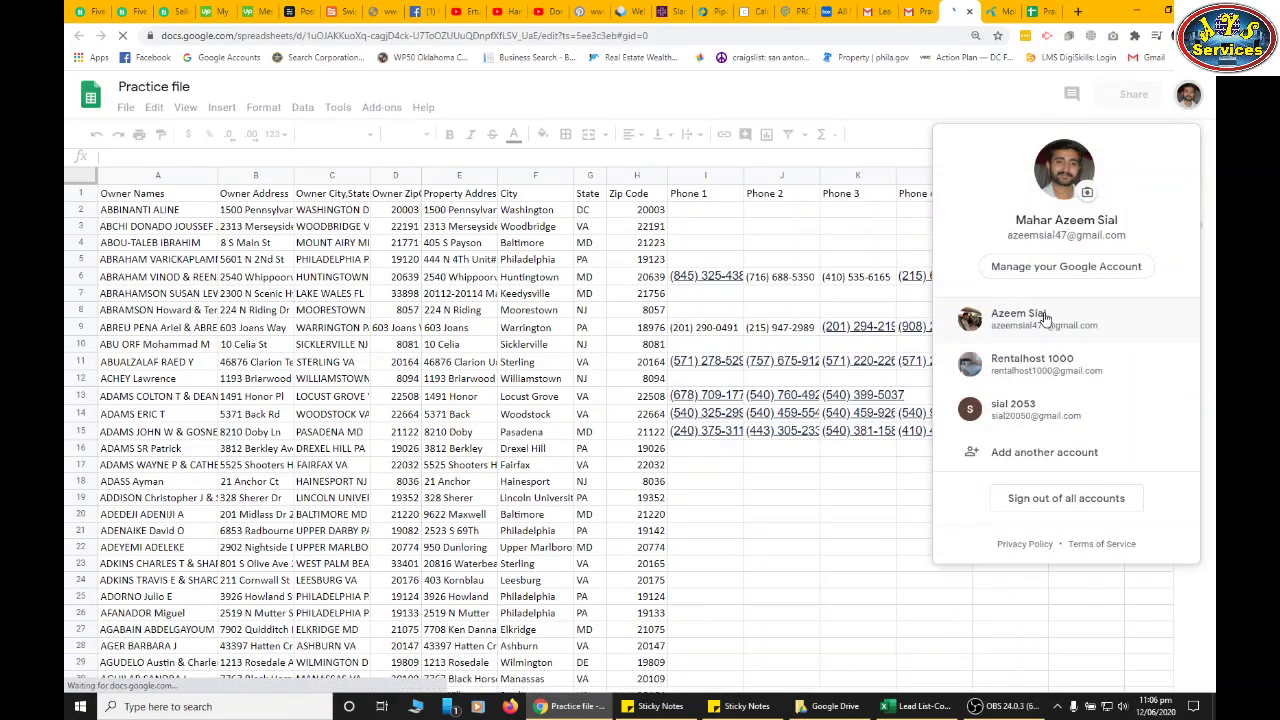
pyautogui.click(1095, 322)
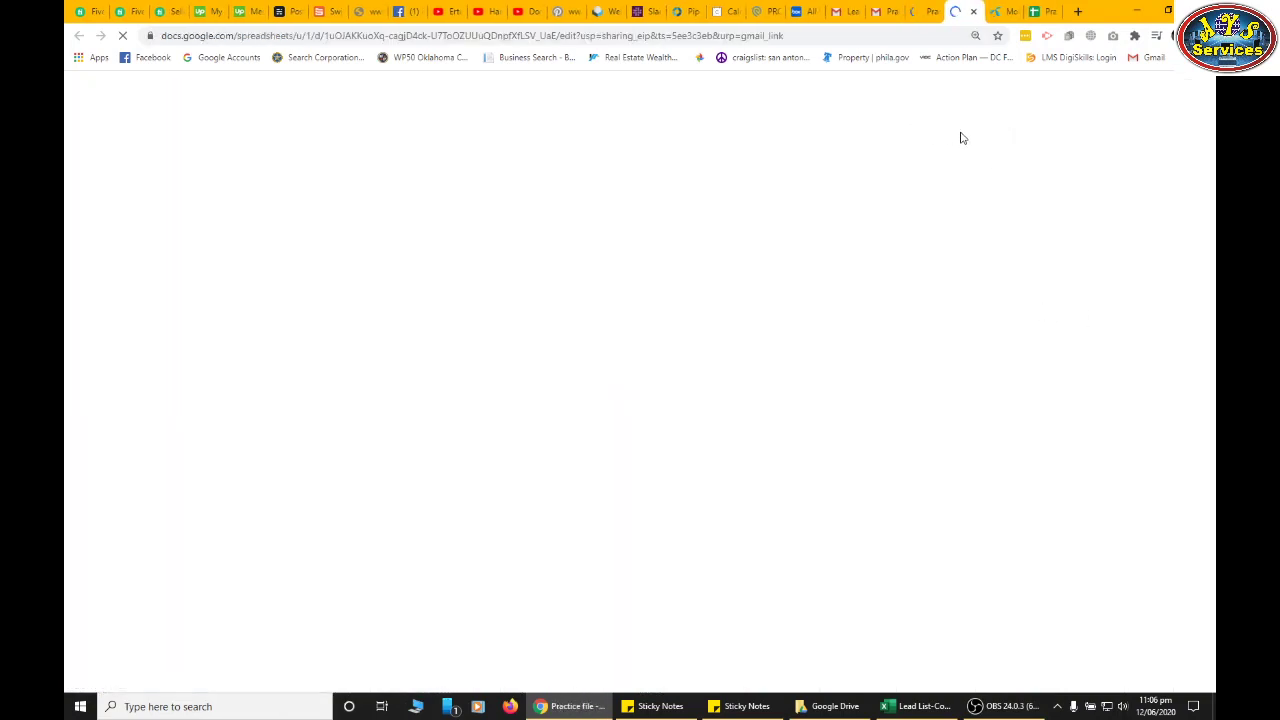
pyautogui.scroll(-2, 898, 278)
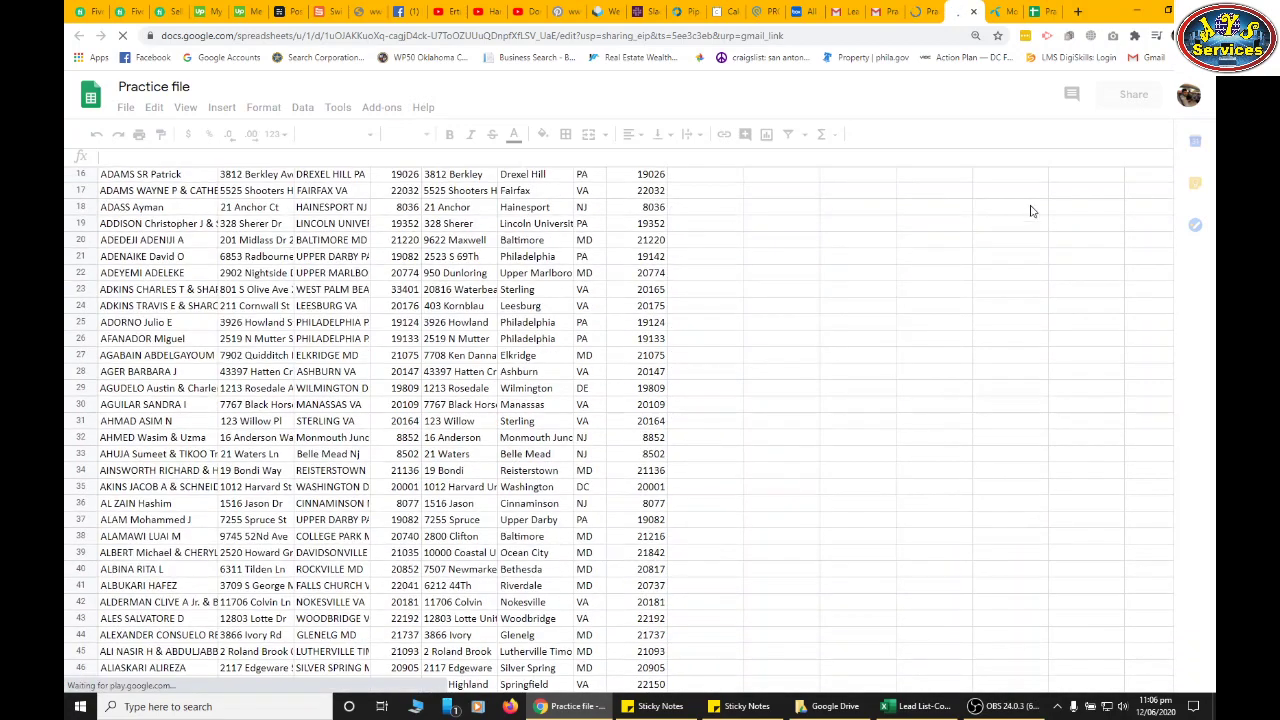
pyautogui.scroll(-1, 980, 220)
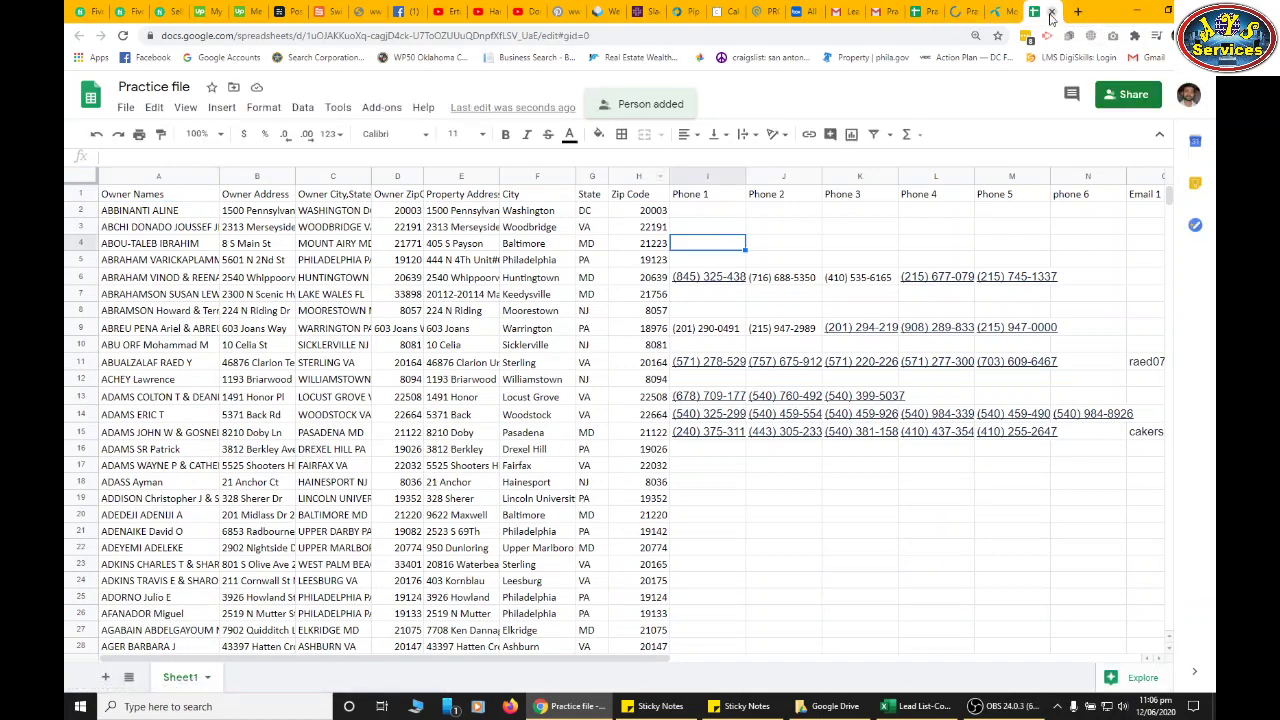
# - Open the Practice file under a third Google account, which shows 'You need access'
pyautogui.click(1188, 95)
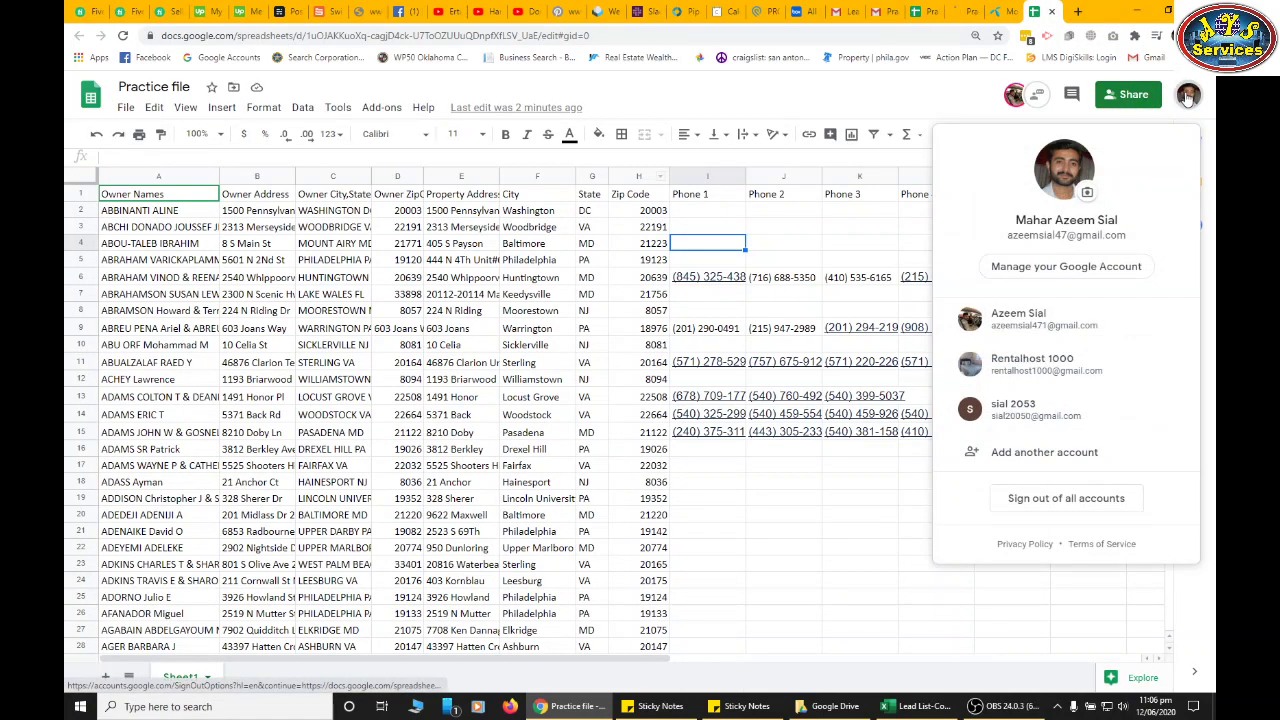
pyautogui.click(1188, 95)
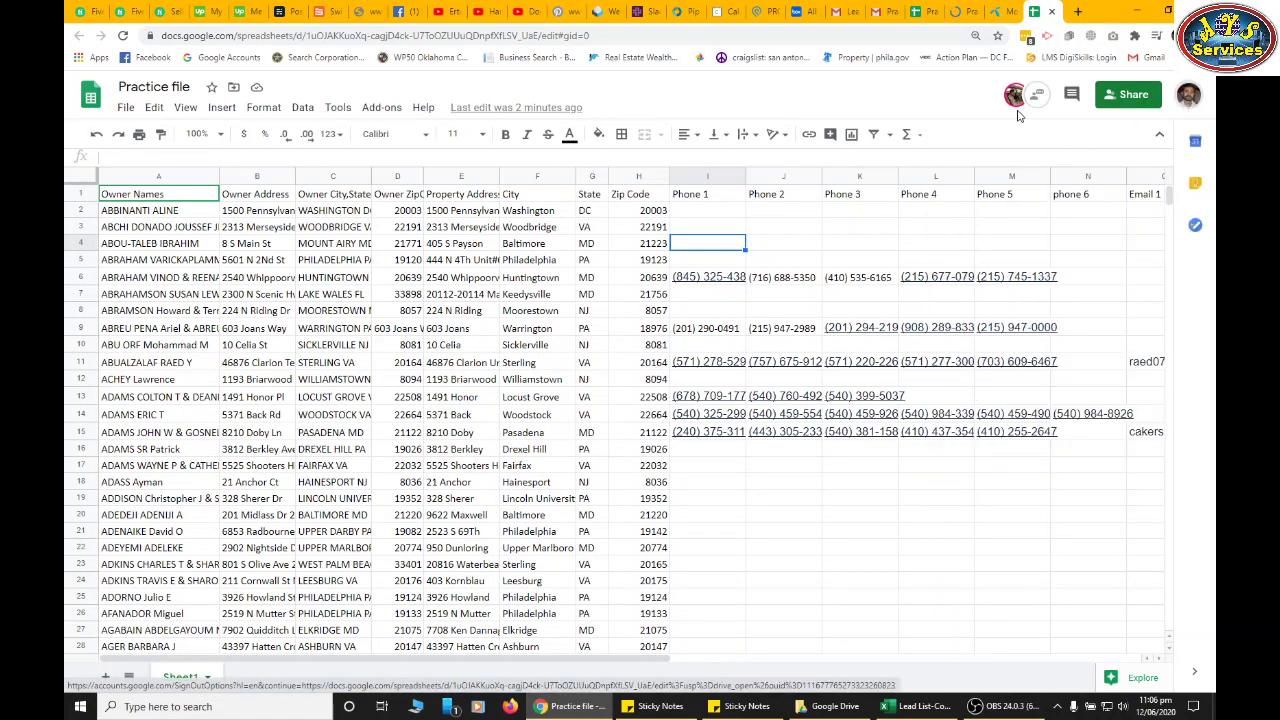
pyautogui.moveTo(1015, 108)
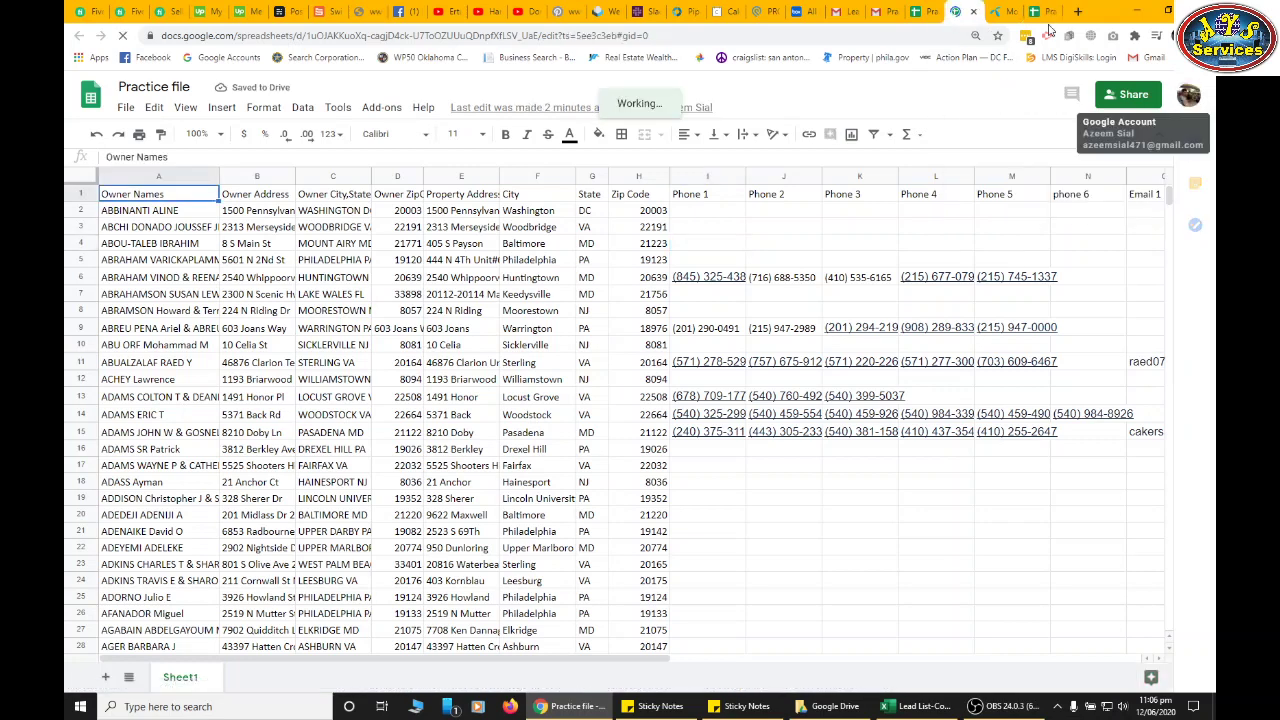
pyautogui.click(1186, 100)
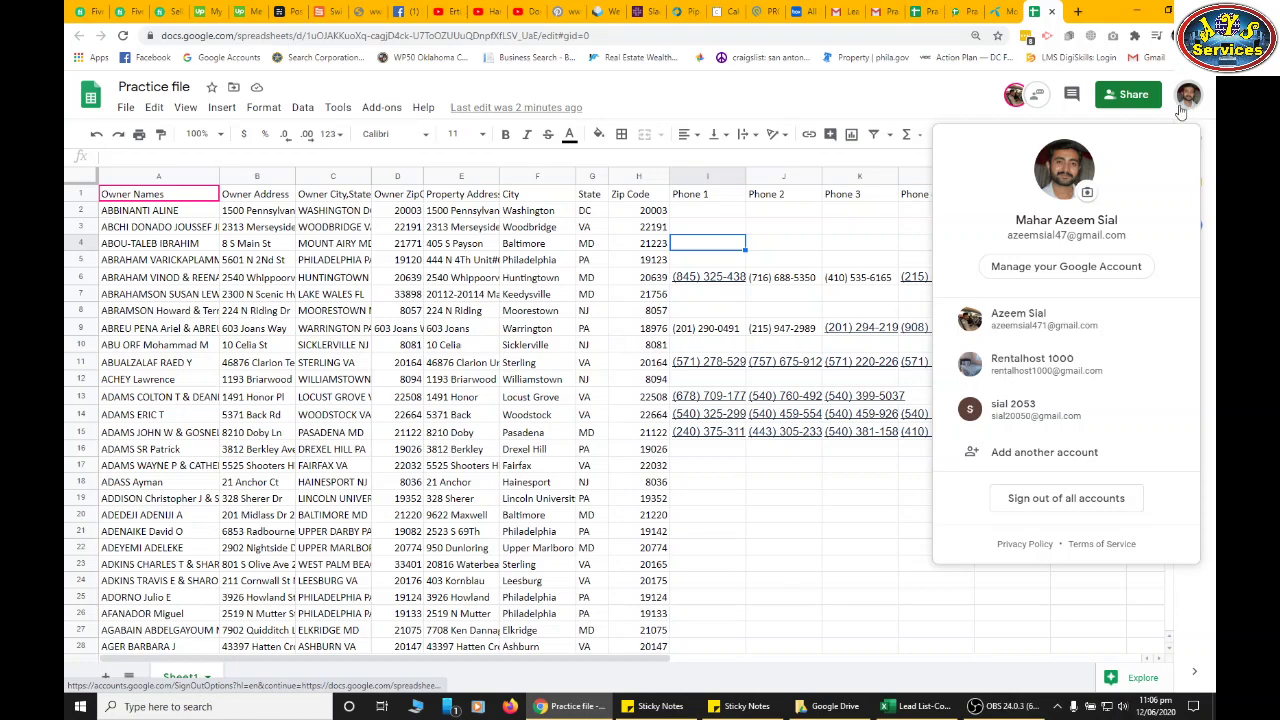
pyautogui.click(1021, 421)
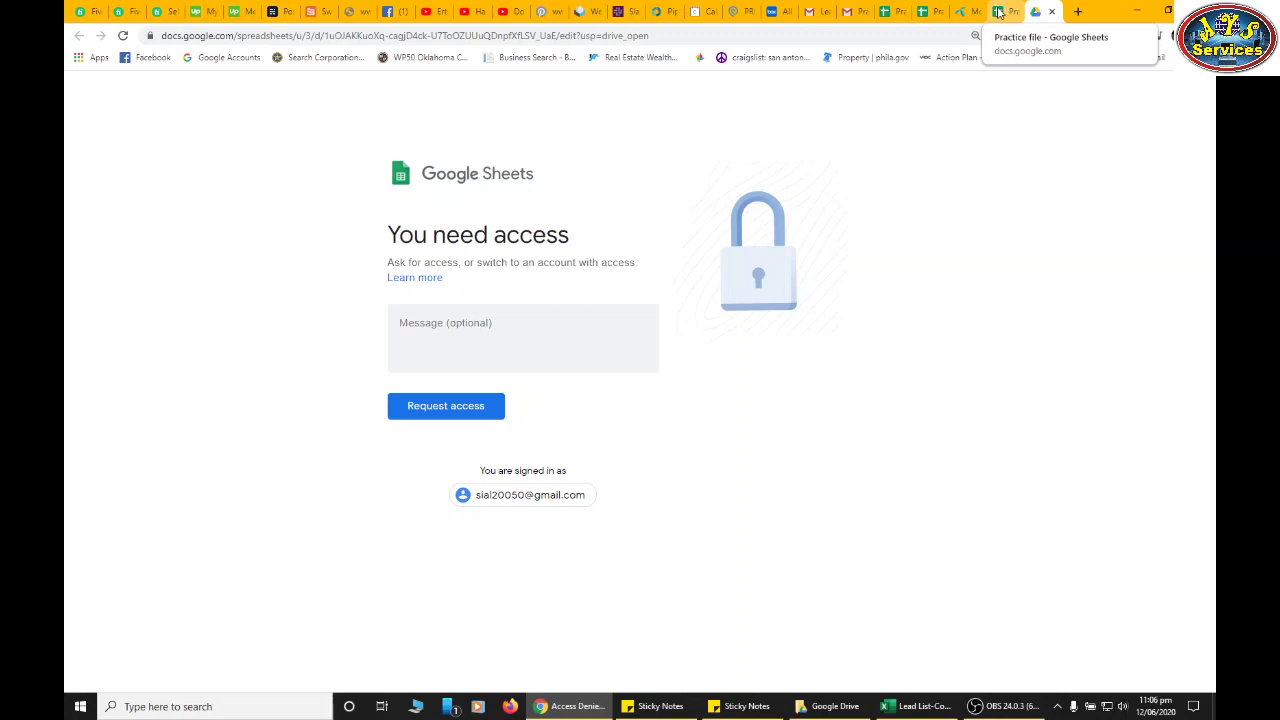
# - Close the access-denied tab, view the invitation in Gmail, and return to the Practice file
pyautogui.click(1051, 12)
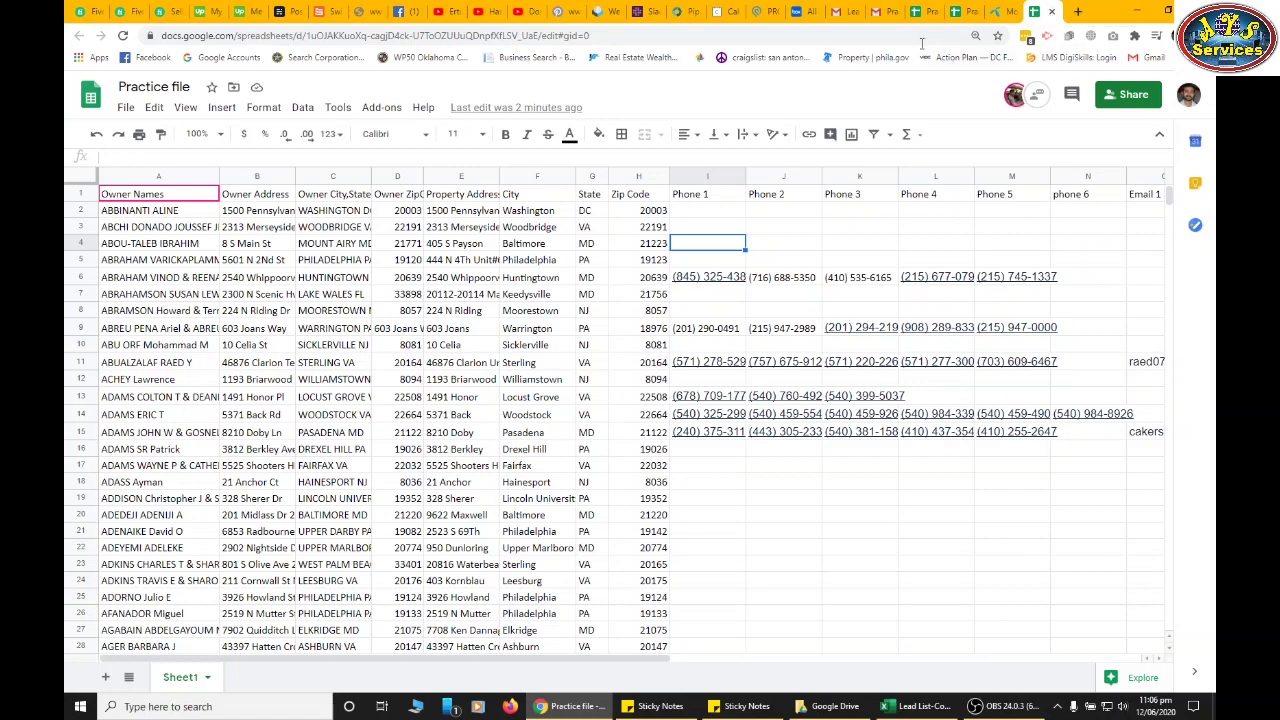
pyautogui.click(878, 13)
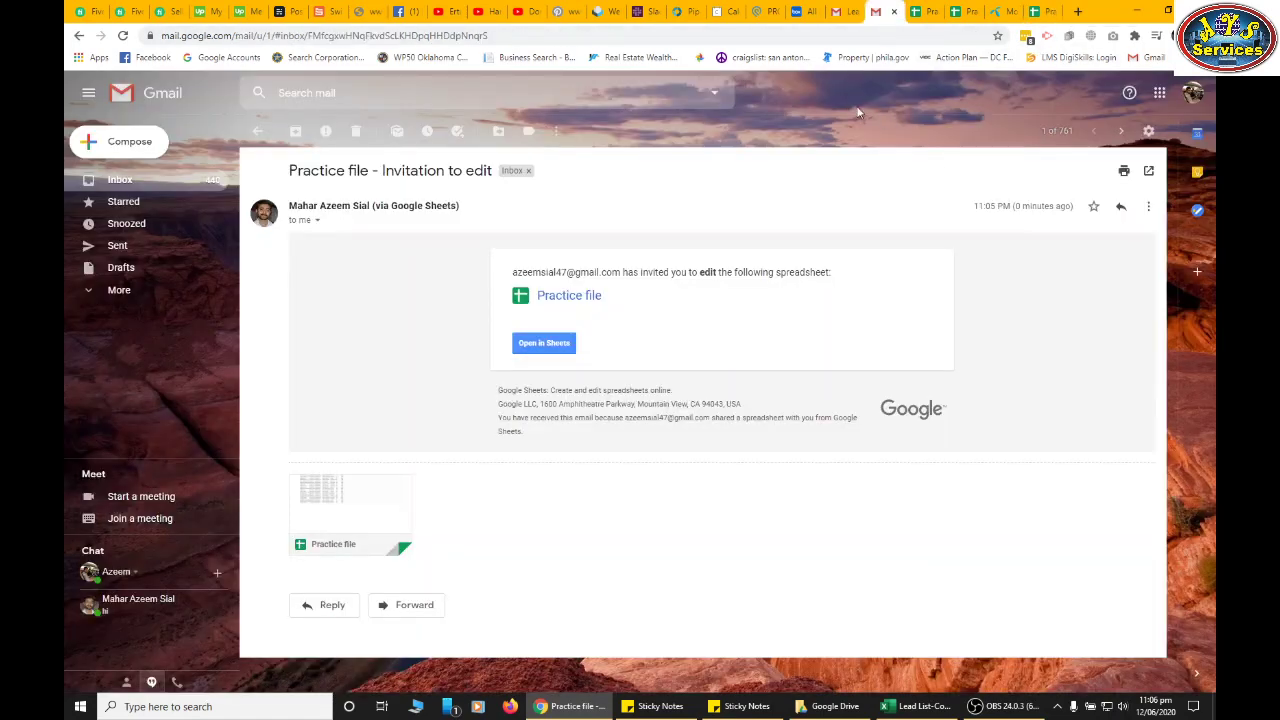
pyautogui.click(1040, 13)
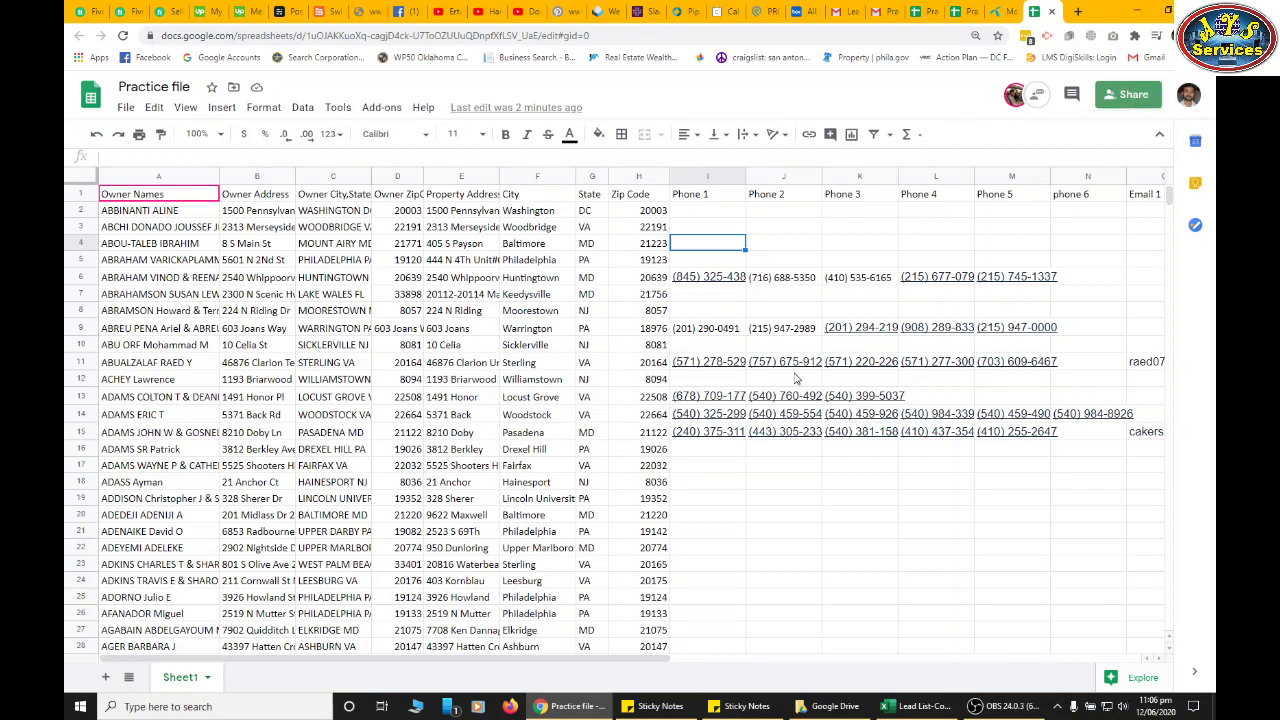
# - Copy the Practice file's sharing link from the Share dialog and move to Gmail
pyautogui.click(1108, 97)
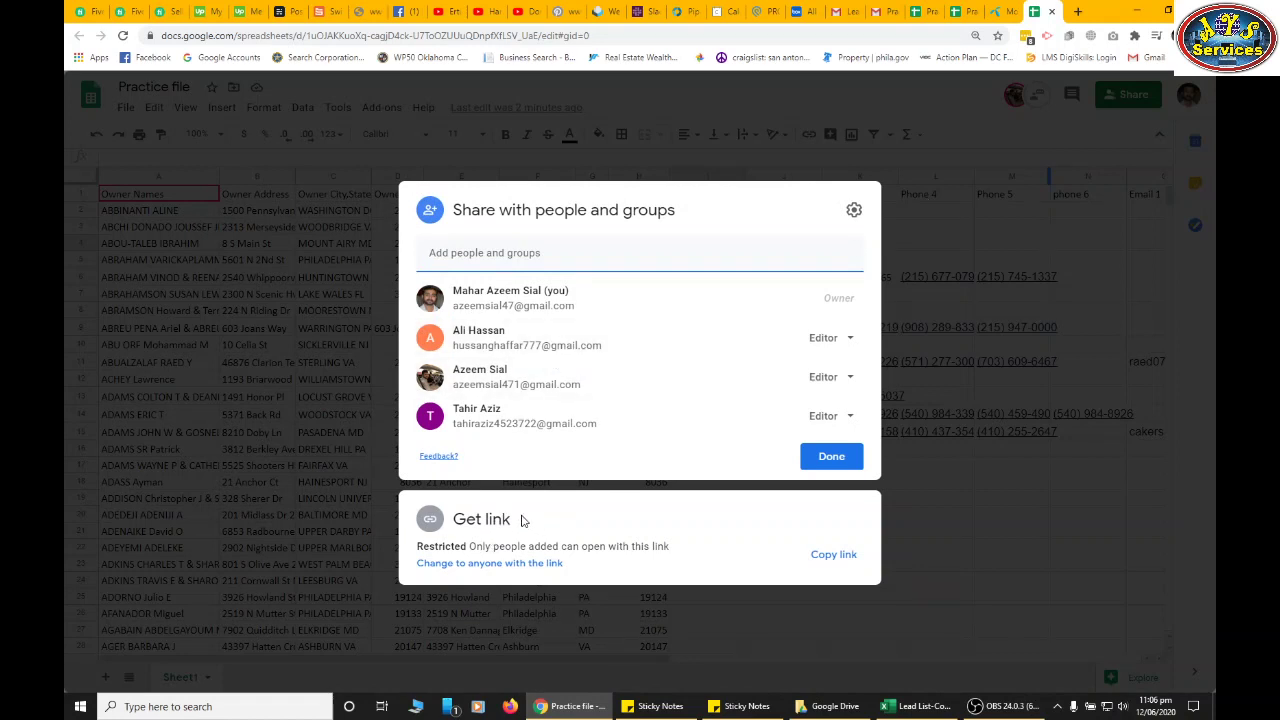
pyautogui.click(820, 560)
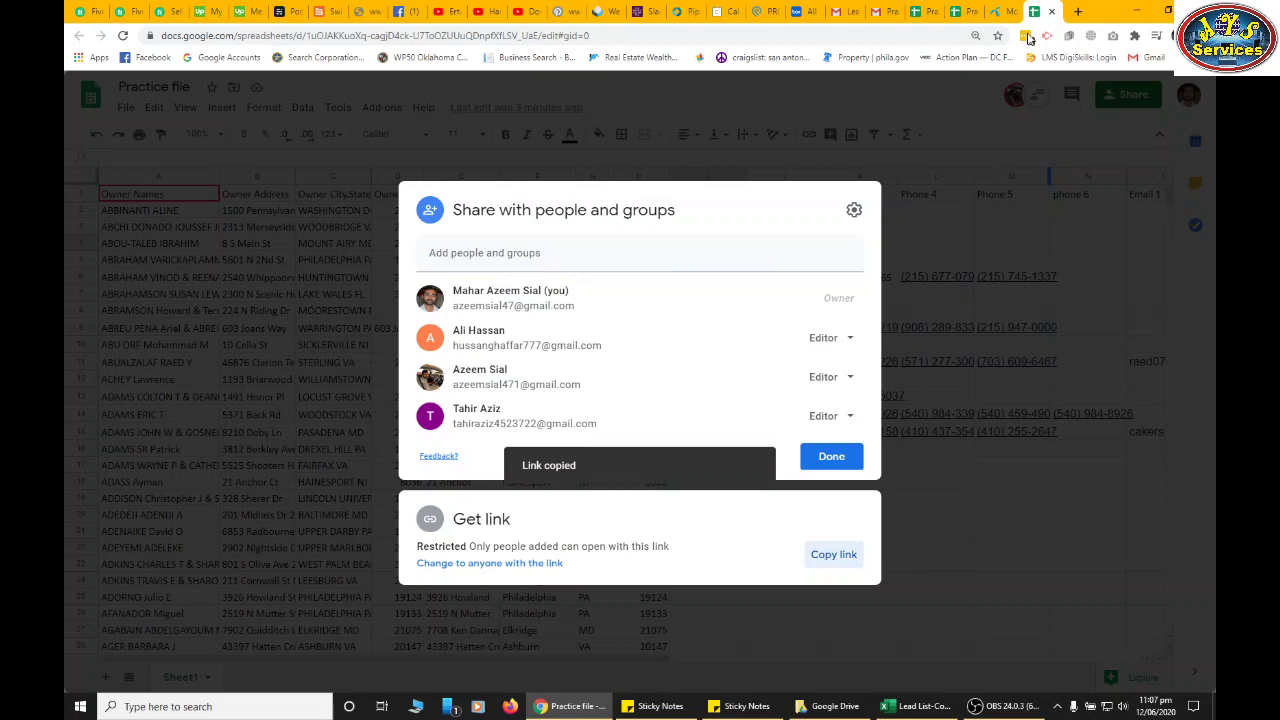
pyautogui.click(850, 16)
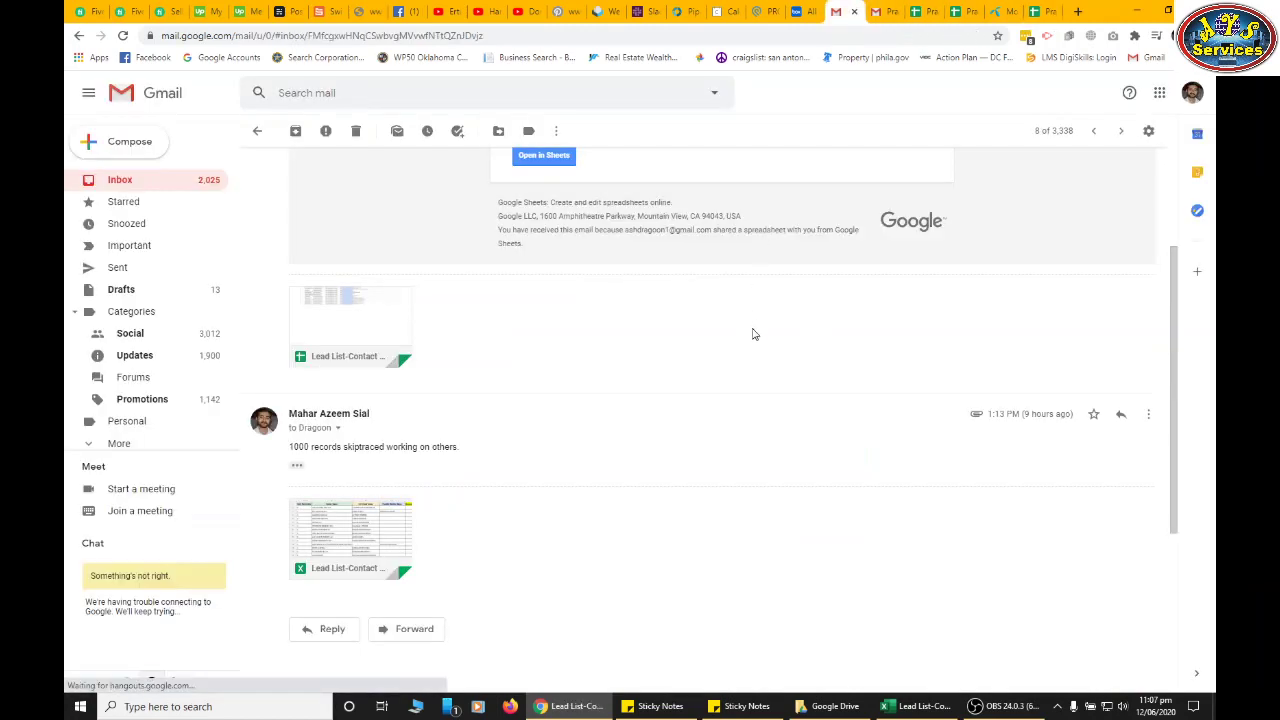
# - Open the Gmail chat with the editor who will receive the link
pyautogui.scroll(3, 660, 416)
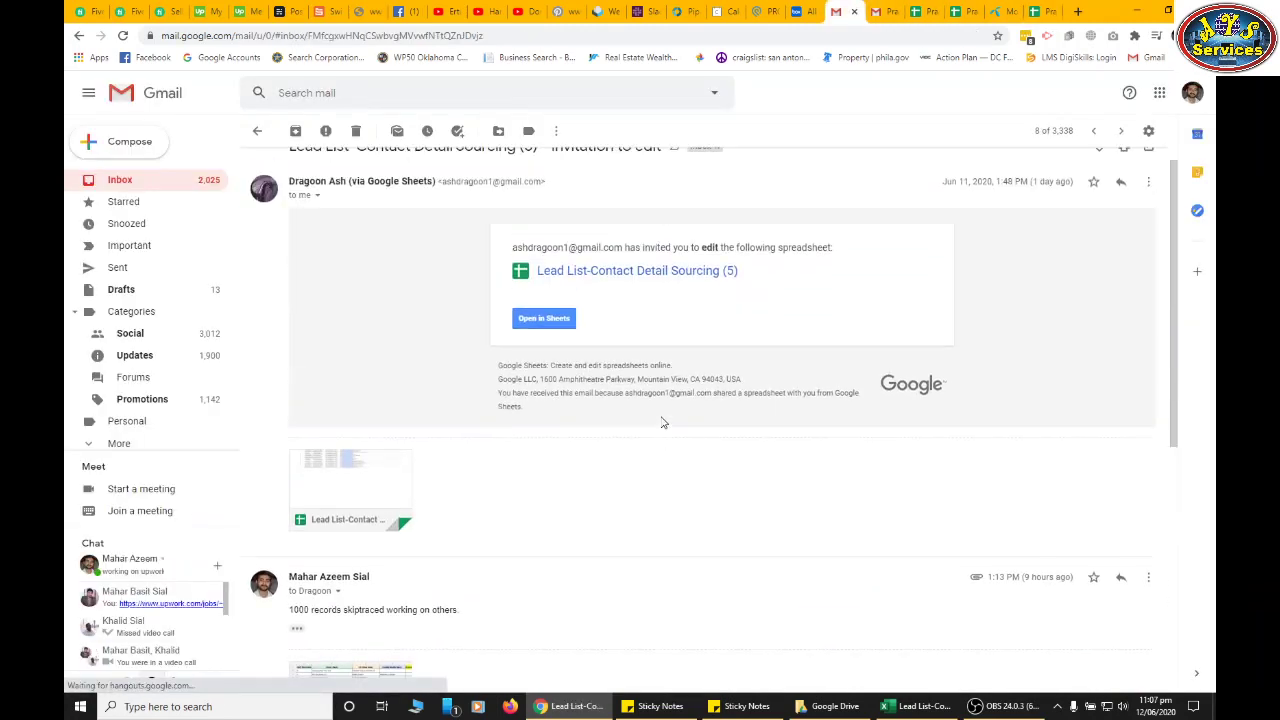
pyautogui.click(110, 598)
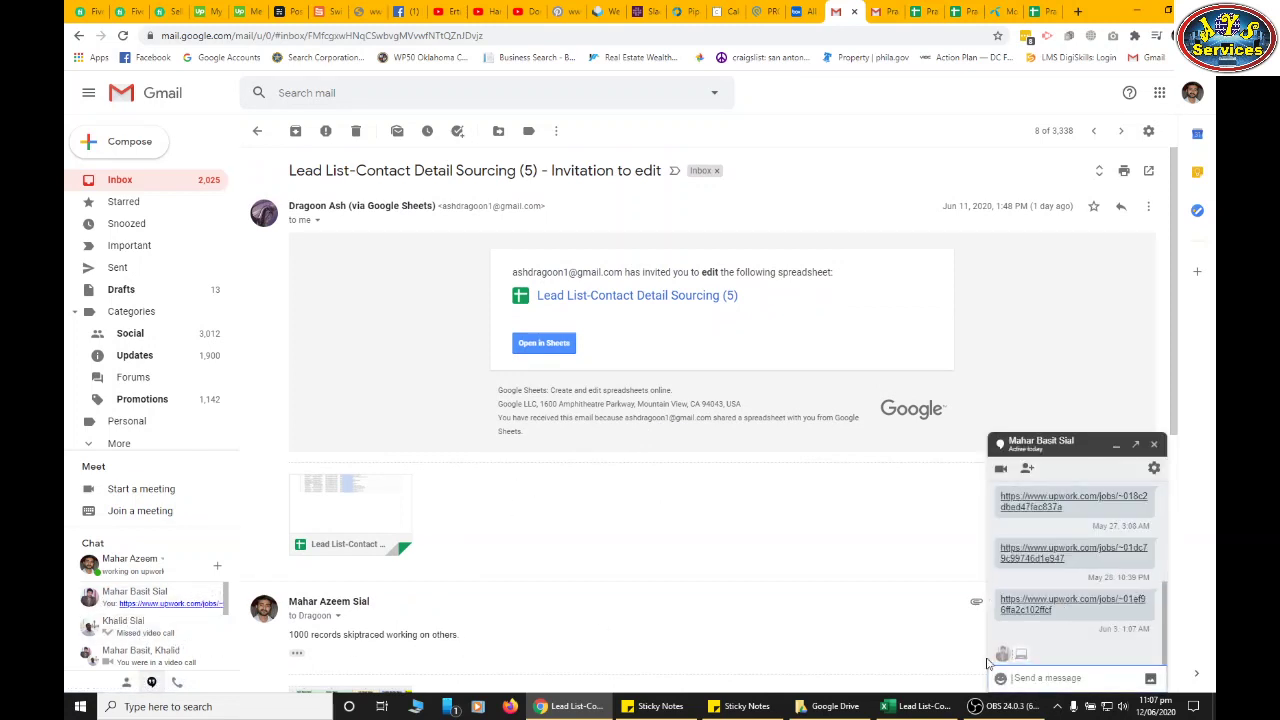
pyautogui.scroll(-2, 150, 600)
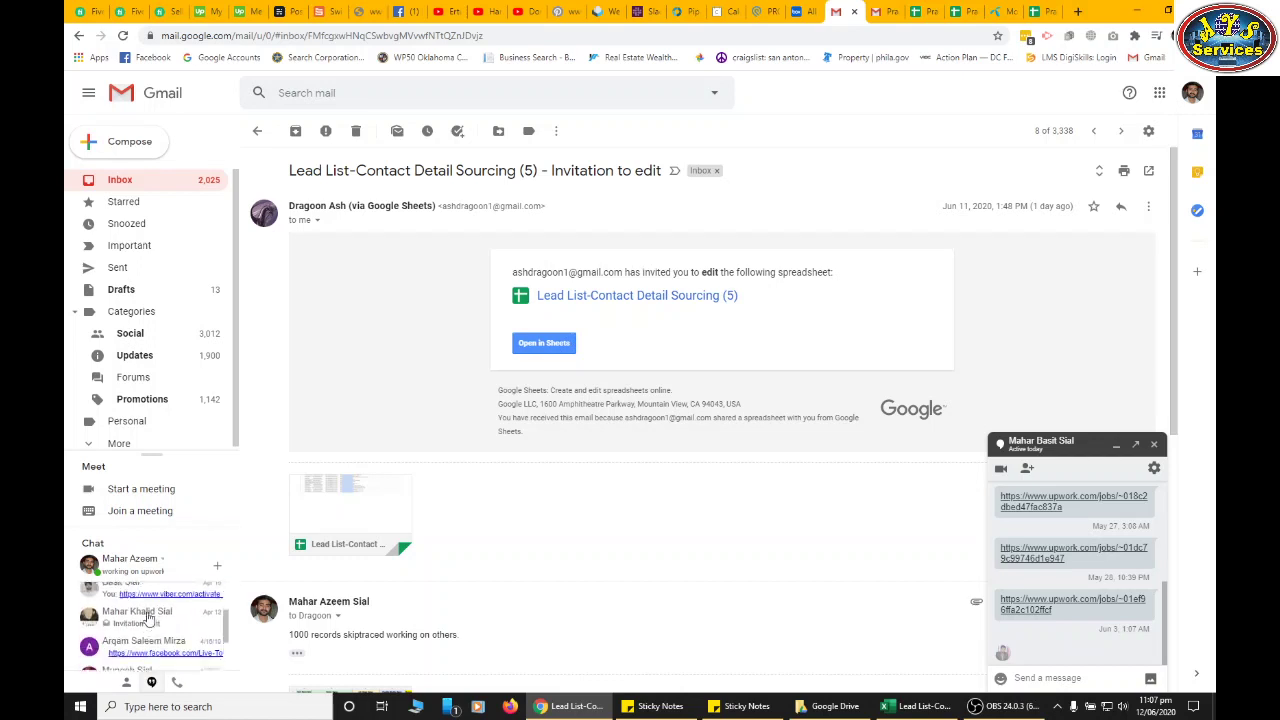
pyautogui.scroll(-2, 157, 625)
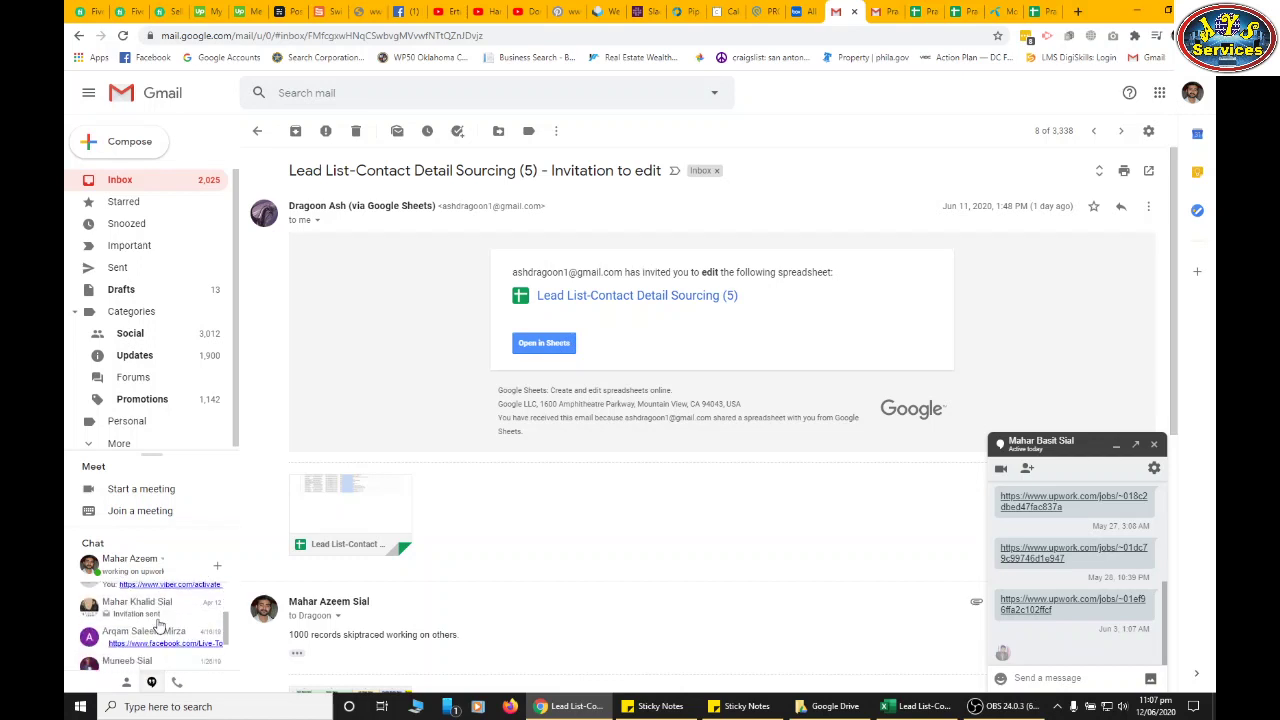
pyautogui.scroll(-2, 150, 620)
pyautogui.scroll(-1, 150, 622)
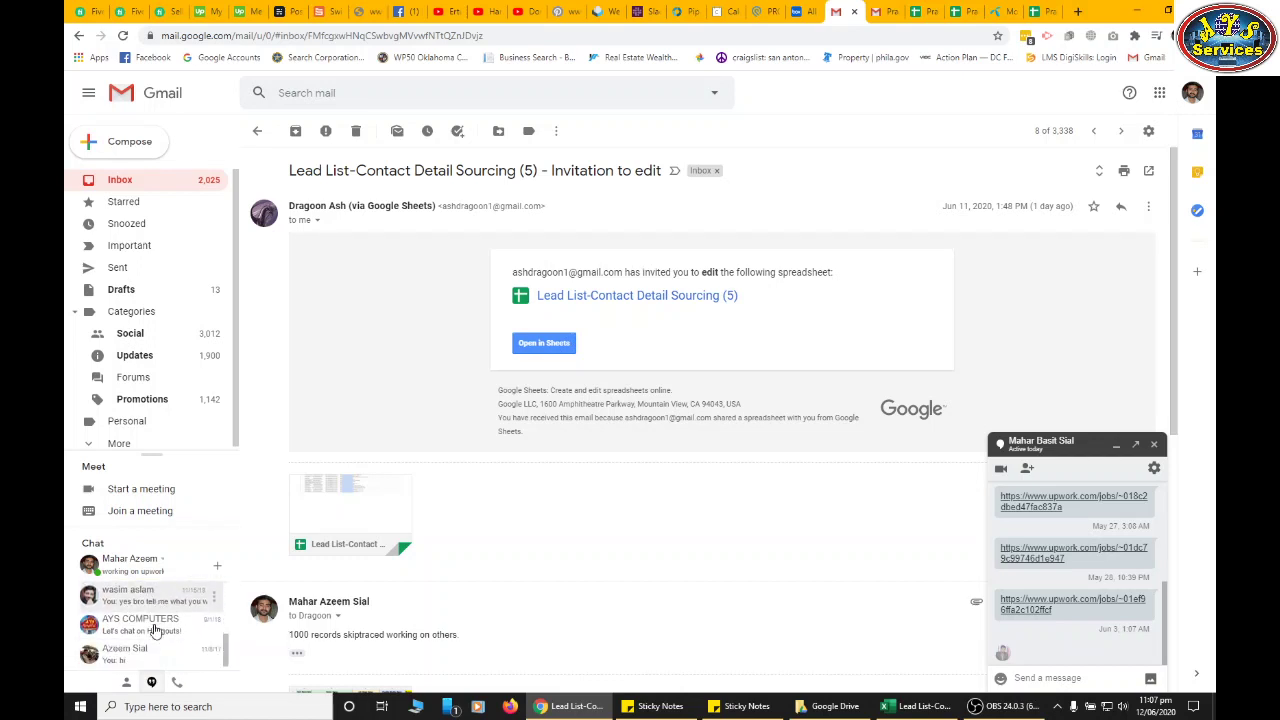
pyautogui.scroll(-1, 150, 625)
pyautogui.click(150, 638)
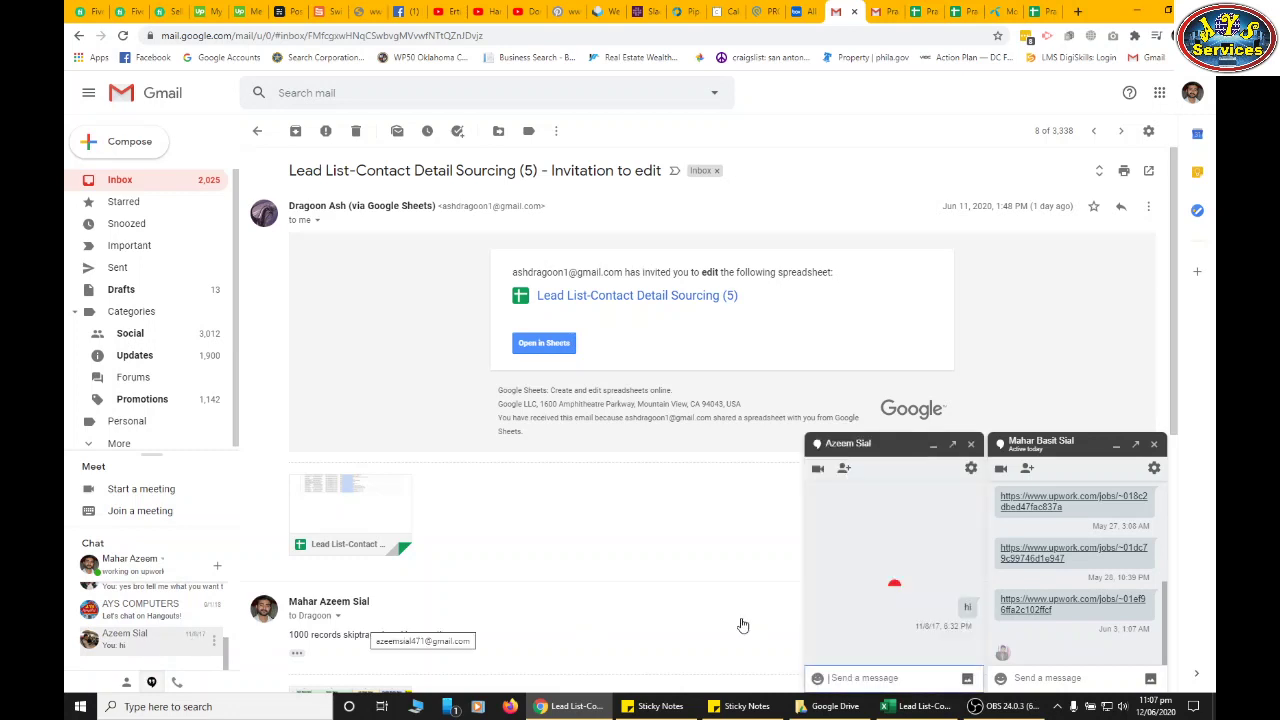
# - Paste and send the Practice file link in the chat, then open the sent link
pyautogui.click(860, 678)
pyautogui.hotkey('ctrl', 'v')
pyautogui.press('Return')
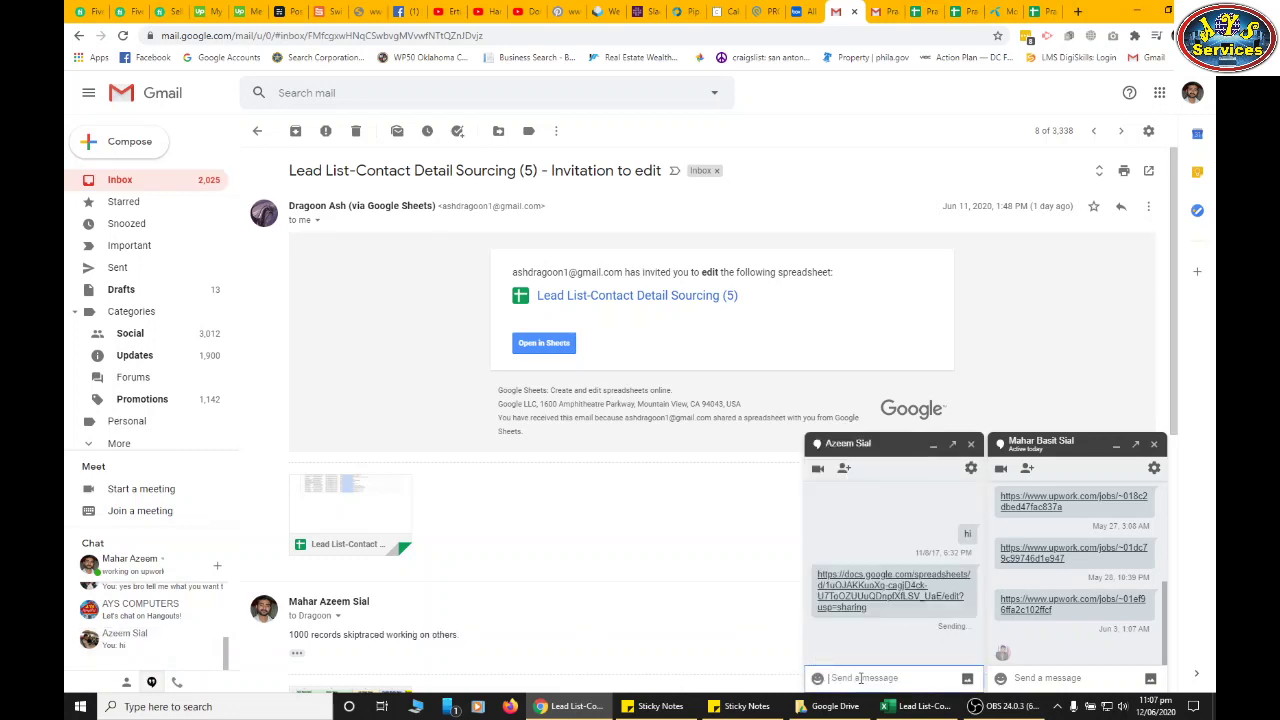
pyautogui.click(873, 592)
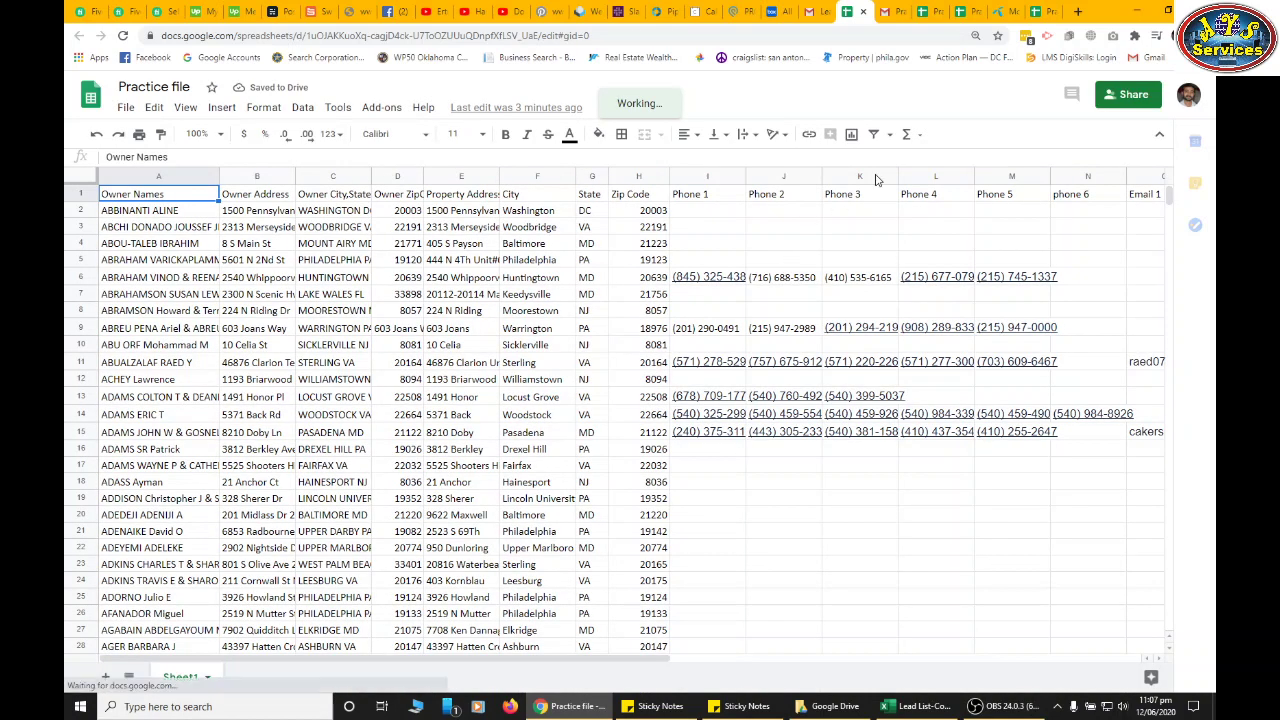
# - Return to the original Practice file tab and dismiss the Share dialog with Done
pyautogui.click(1025, 17)
pyautogui.click(1040, 12)
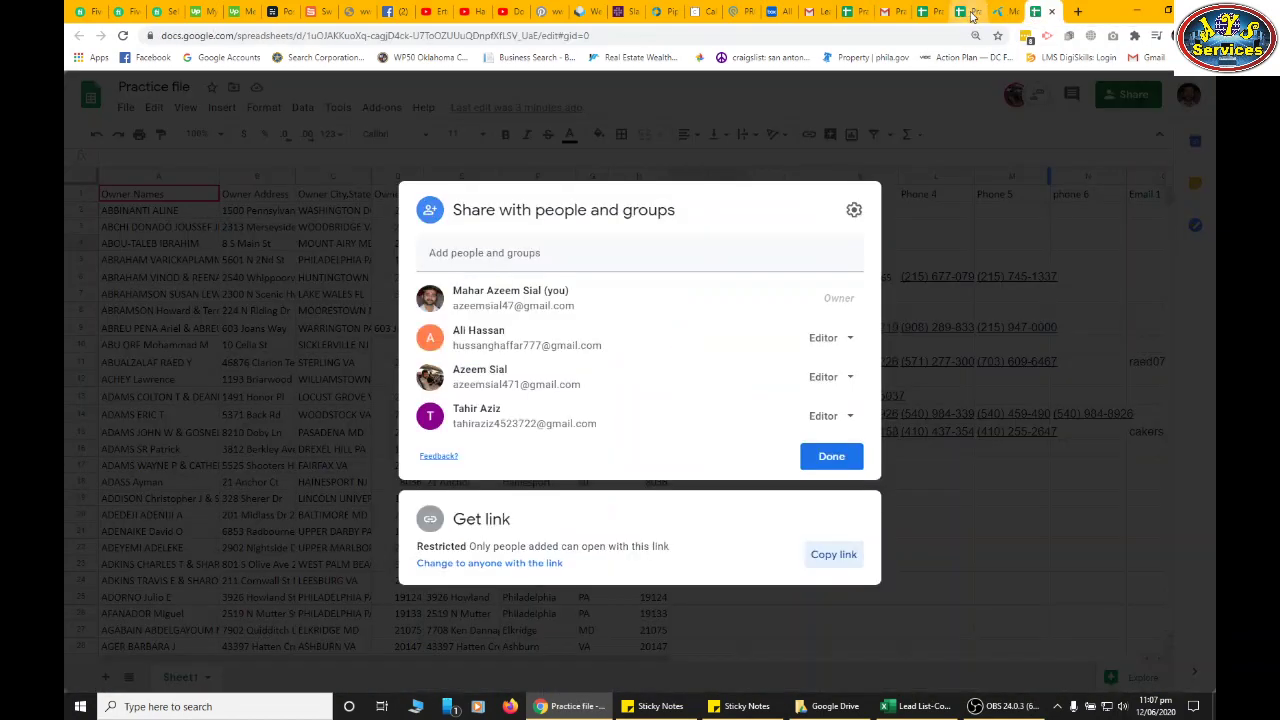
pyautogui.click(838, 458)
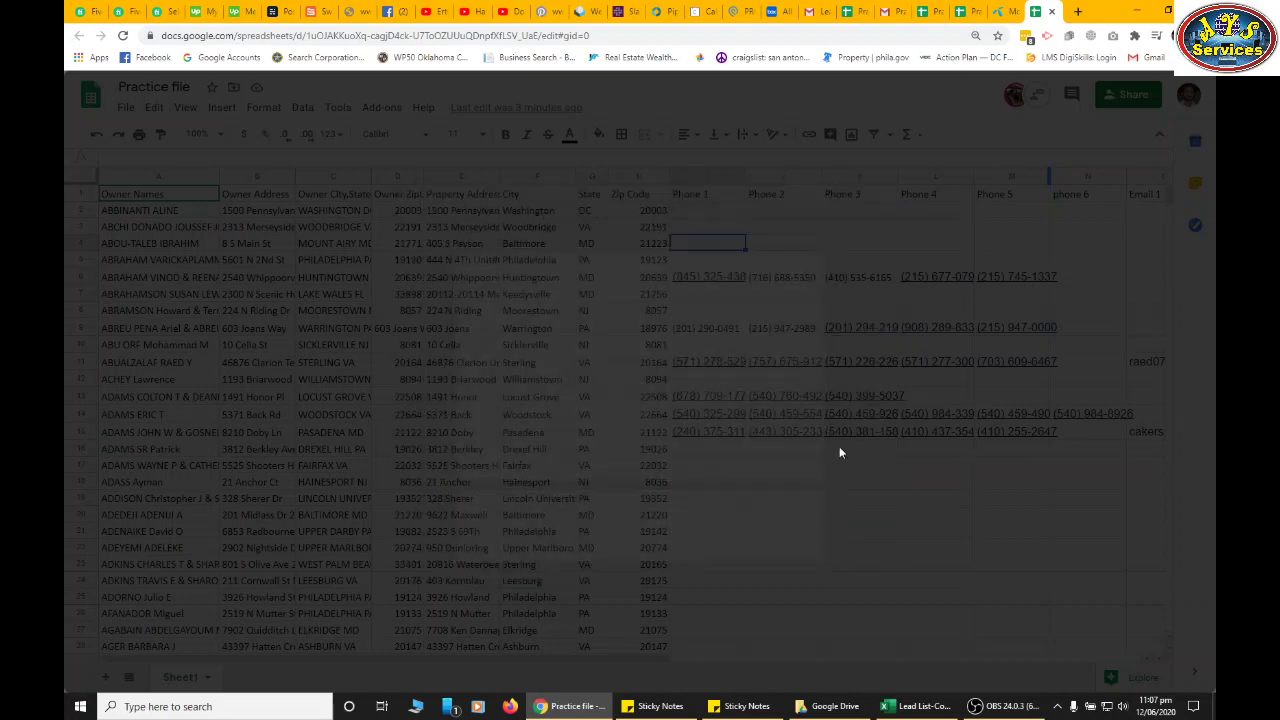